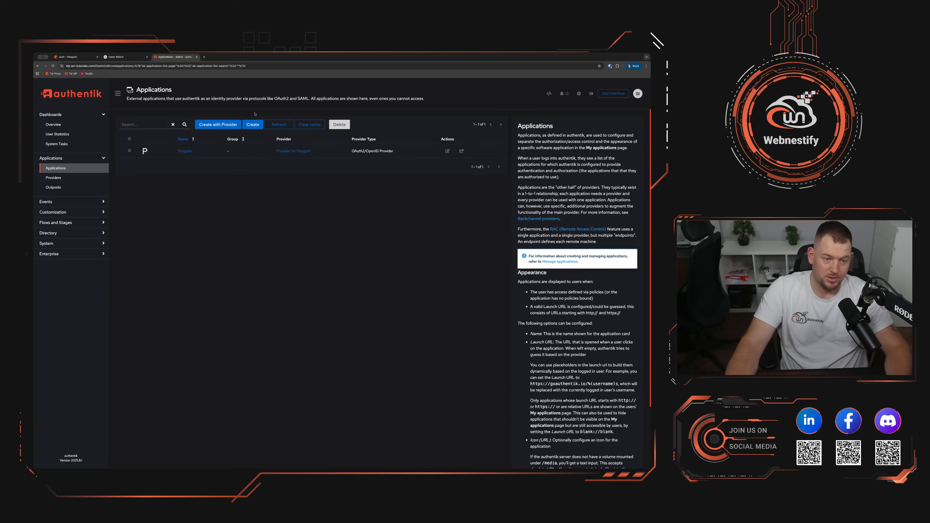
- Create a new application with provider named openwebui and choose OAuth2/OpenID as its provider type
{"action": "left_click", "coordinate": [228, 125]}
{"action": "left_click", "coordinate": [342, 181]}
{"action": "type", "text": "op"}
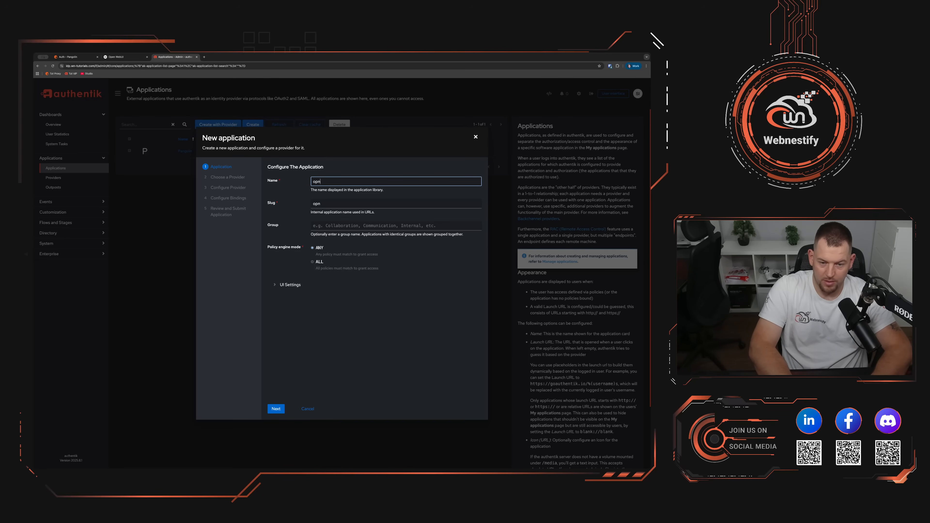
{"action": "type", "text": "enwebui"}
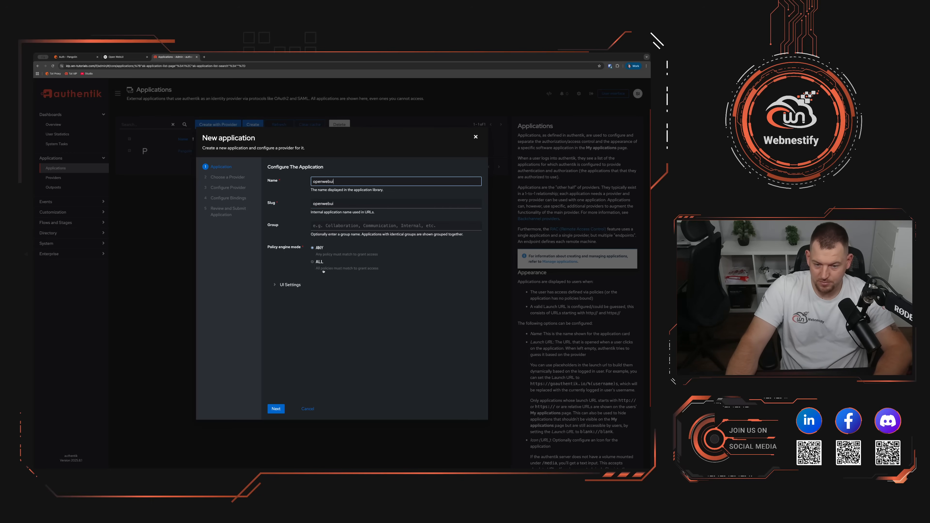
{"action": "left_click", "coordinate": [277, 409]}
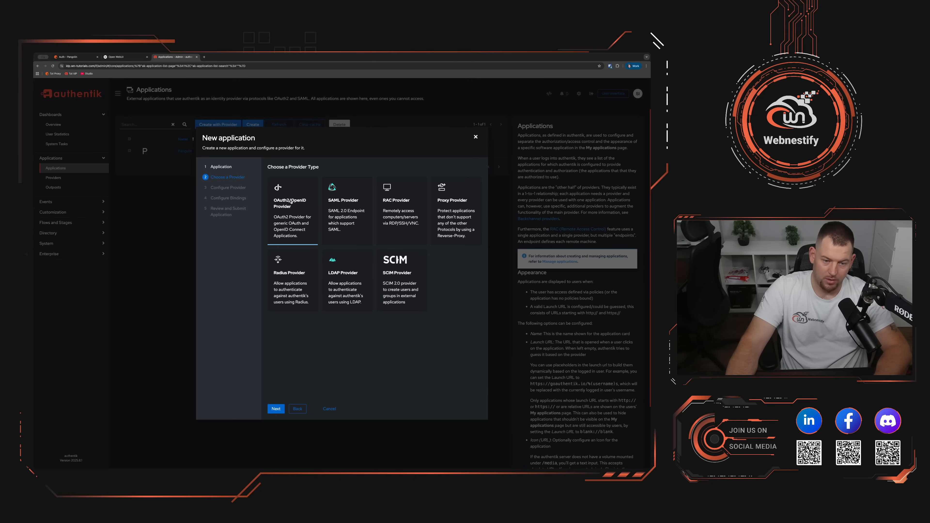
{"action": "left_click", "coordinate": [307, 211]}
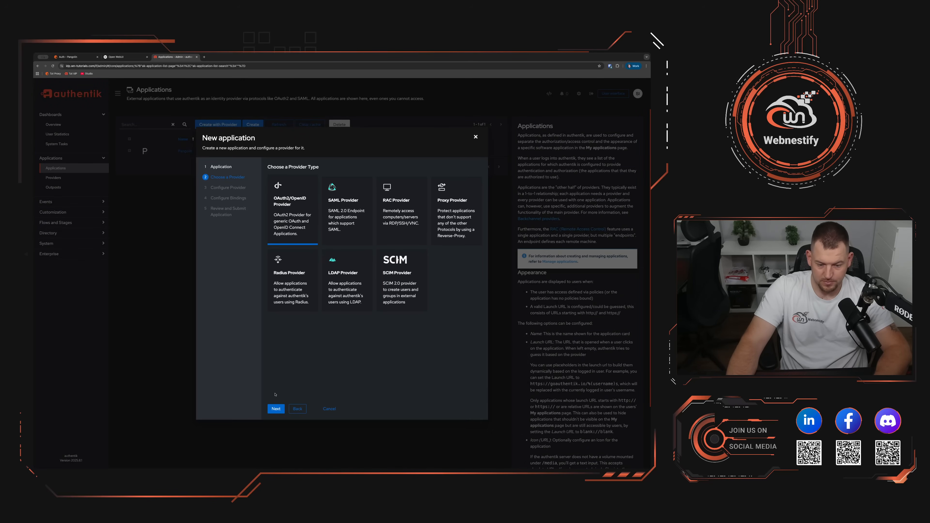
{"action": "left_click", "coordinate": [277, 409]}
- Set the authorization flow to default-provider-authorization-implicit-consent and select the provider's generated client ID
{"action": "left_click", "coordinate": [337, 198]}
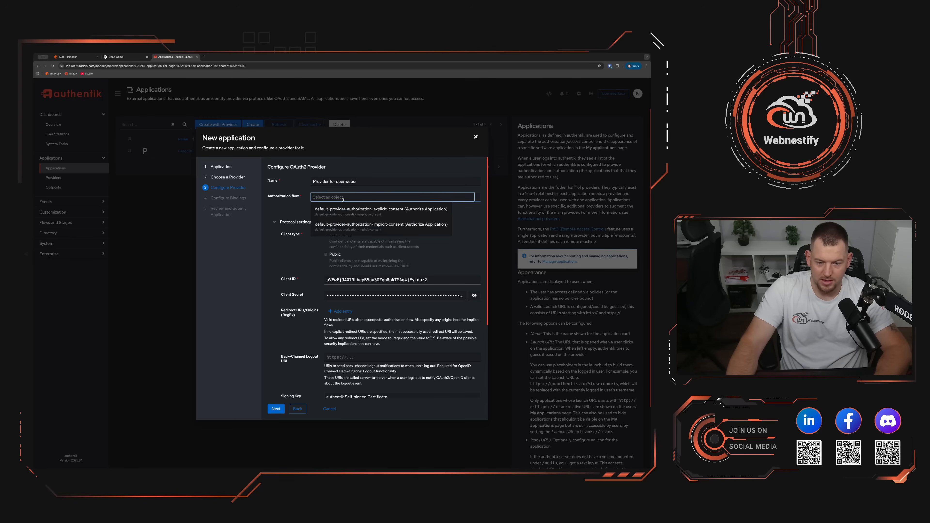
{"action": "left_click", "coordinate": [432, 225]}
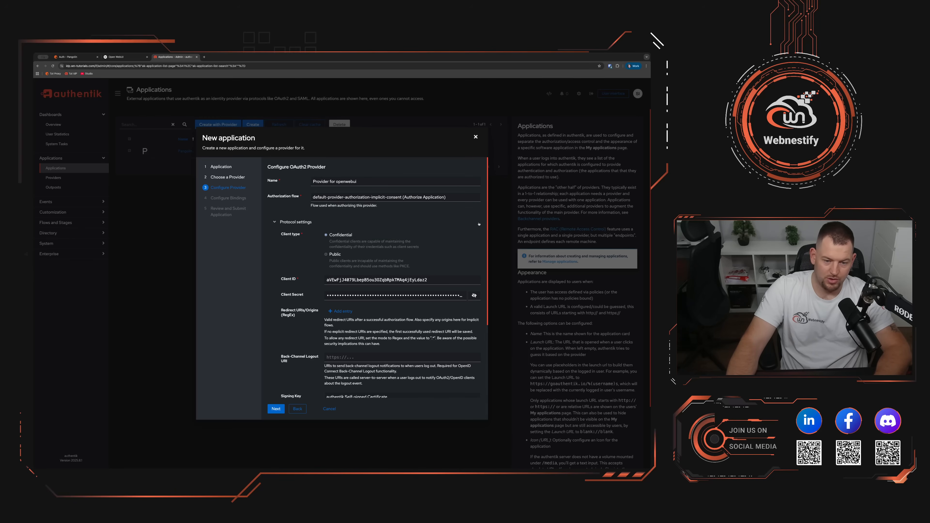
{"action": "right_click", "coordinate": [326, 181]}
{"action": "left_click", "coordinate": [416, 170]}
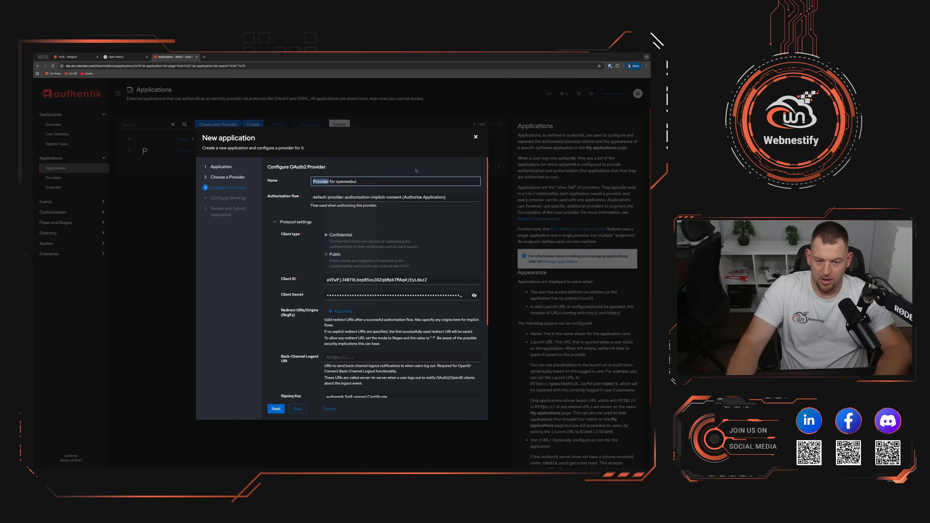
{"action": "left_click", "coordinate": [354, 279]}
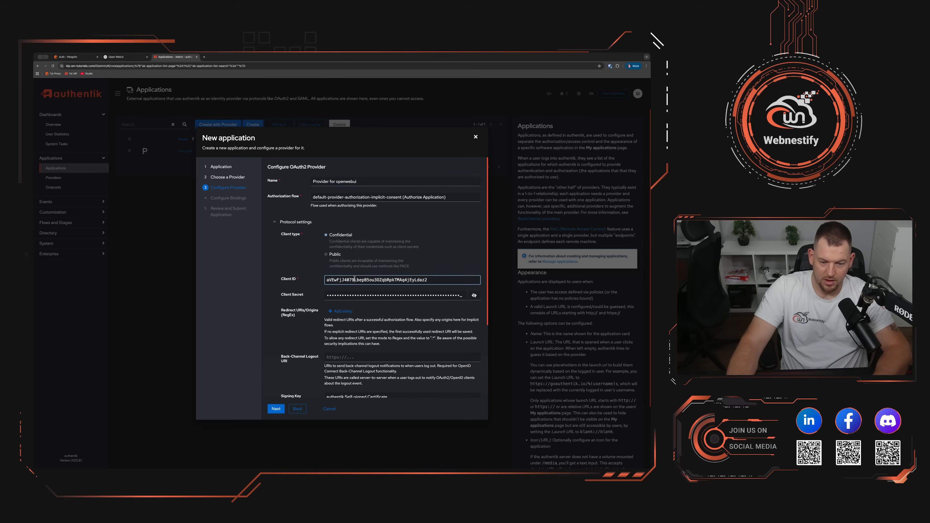
{"action": "double_click", "coordinate": [357, 280]}
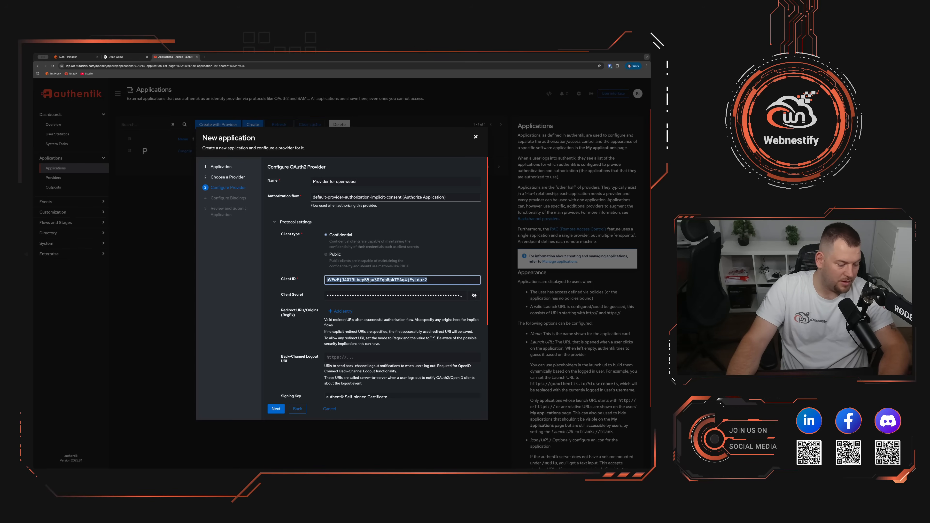
- Switch to Visual Studio Code and uncomment the Authentik SSO variables from ENABLE_OAUTH_SIGNUP through ENABLE_LOGIN_FORM in openwebui's docker-compose.yml
{"action": "key", "text": "super+Tab"}
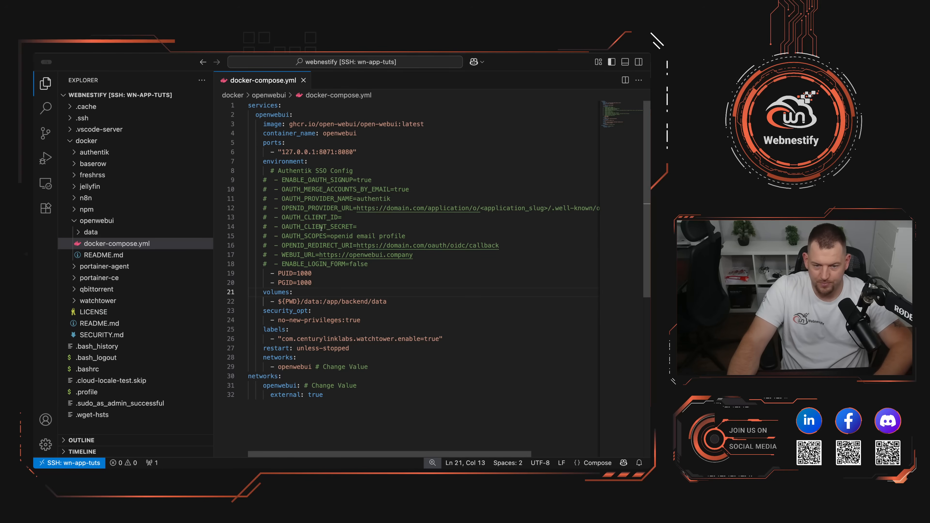
{"action": "left_click", "coordinate": [389, 171]}
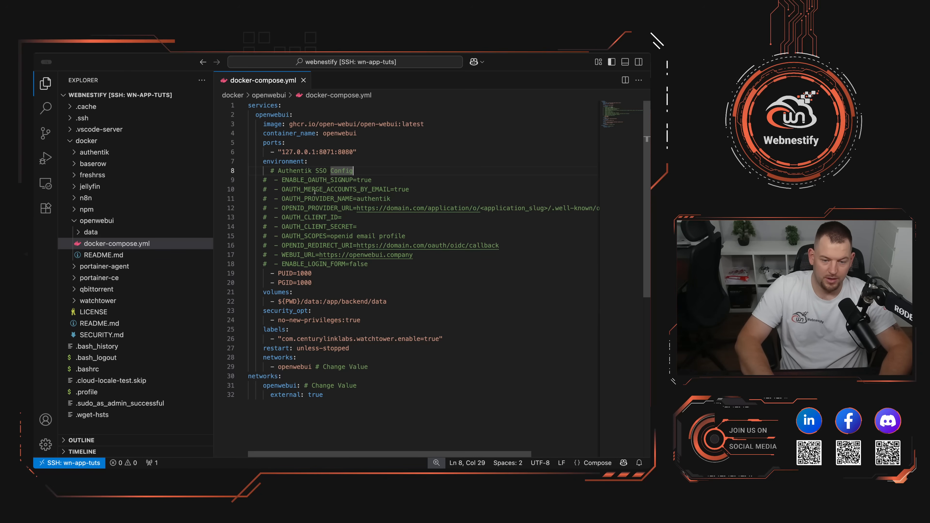
{"action": "key", "text": "Down"}
{"action": "key", "text": "Left"}
{"action": "key", "text": "Left"}
{"action": "key", "text": "Left"}
{"action": "key", "text": "Left"}
{"action": "key", "text": "Left"}
{"action": "key", "text": "Left"}
{"action": "key", "text": "Left"}
{"action": "key", "text": "Left"}
{"action": "key", "text": "Left"}
{"action": "key", "text": "Left"}
{"action": "key", "text": "Left"}
{"action": "key", "text": "Left"}
{"action": "key", "text": "Left"}
{"action": "key", "text": "Left"}
{"action": "key", "text": "Left"}
{"action": "key", "text": "Left"}
{"action": "key", "text": "Left"}
{"action": "key", "text": "Left"}
{"action": "key", "text": "Left"}
{"action": "key", "text": "Left"}
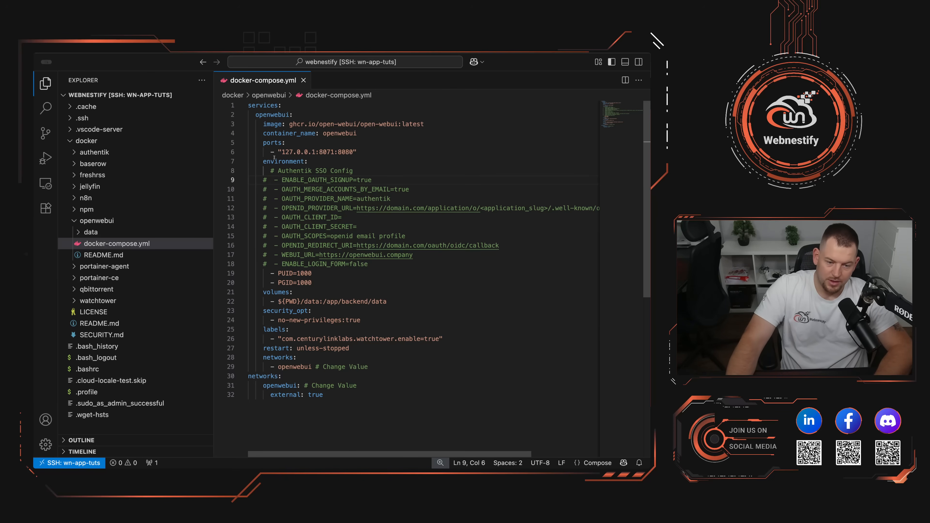
{"action": "right_click", "coordinate": [267, 179]}
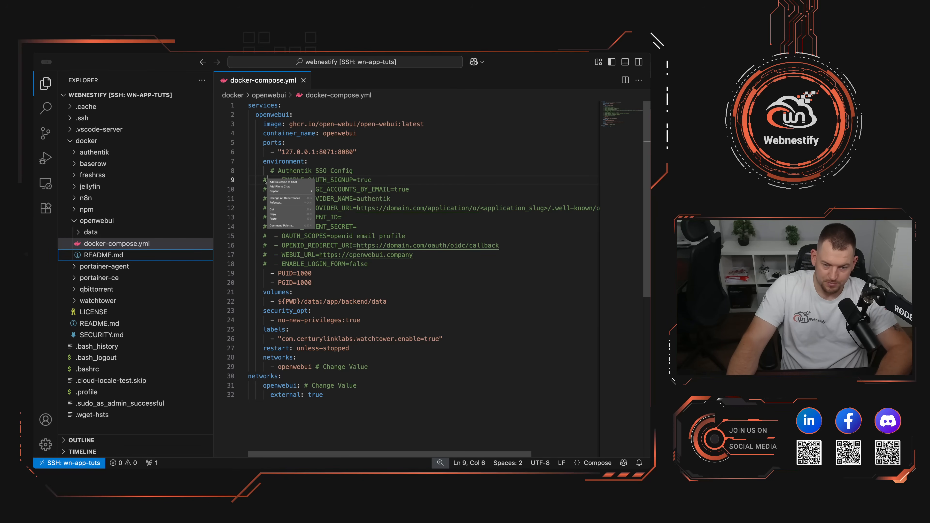
{"action": "left_click", "coordinate": [266, 180]}
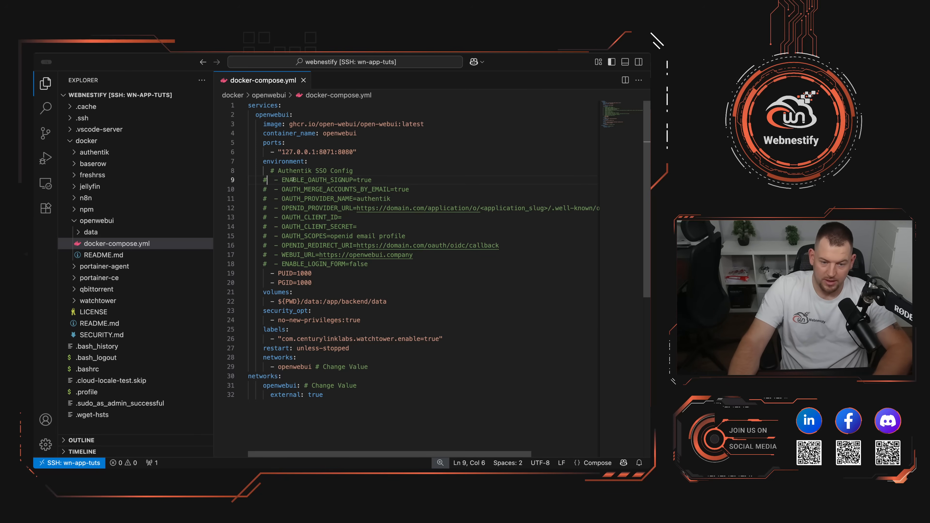
{"action": "key", "text": "BackSpace"}
{"action": "key", "text": "Down"}
{"action": "key", "text": "Delete"}
{"action": "key", "text": "Down"}
{"action": "key", "text": "Delete"}
{"action": "key", "text": "Down"}
{"action": "key", "text": "Delete"}
{"action": "key", "text": "Down"}
{"action": "key", "text": "Delete"}
{"action": "key", "text": "Down"}
{"action": "key", "text": "Delete"}
{"action": "key", "text": "Down"}
{"action": "key", "text": "Delete"}
{"action": "key", "text": "Down"}
{"action": "key", "text": "Delete"}
{"action": "key", "text": "Down"}
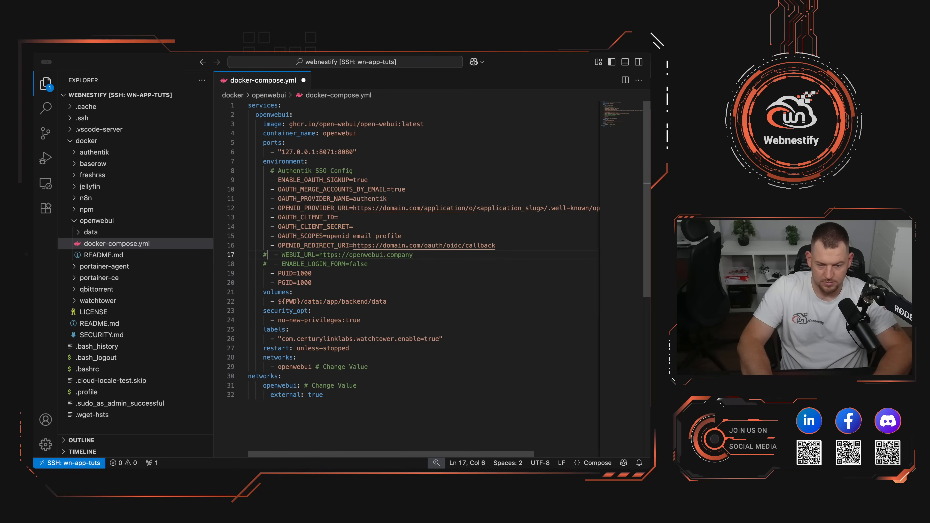
{"action": "key", "text": "BackSpace"}
{"action": "key", "text": "Down"}
{"action": "key", "text": "Delete"}
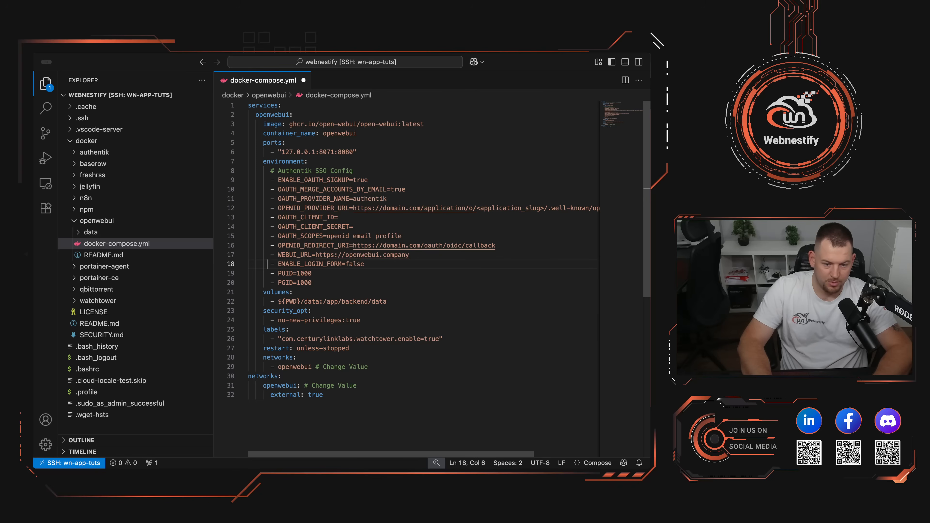
- Review the ENABLE_OAUTH_SIGNUP, OAUTH_MERGE_ACCOUNTS_BY_EMAIL and OAUTH_PROVIDER_NAME variables in the compose file
{"action": "key", "text": "Right"}
{"action": "key", "text": "Right"}
{"action": "key", "text": "Right"}
{"action": "key", "text": "Right"}
{"action": "key", "text": "Right"}
{"action": "key", "text": "Right"}
{"action": "key", "text": "Right"}
{"action": "key", "text": "Right"}
{"action": "key", "text": "Right"}
{"action": "key", "text": "Right"}
{"action": "key", "text": "Right"}
{"action": "key", "text": "Up"}
{"action": "key", "text": "Up"}
{"action": "key", "text": "Up"}
{"action": "key", "text": "Up"}
{"action": "key", "text": "Up"}
{"action": "key", "text": "Up"}
{"action": "key", "text": "Up"}
{"action": "key", "text": "Up"}
{"action": "key", "text": "Up"}
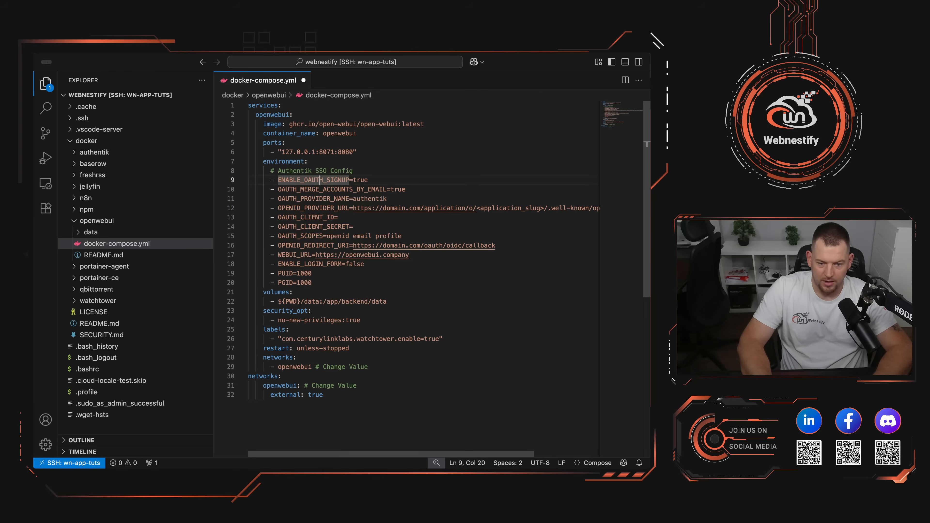
{"action": "key", "text": "Right"}
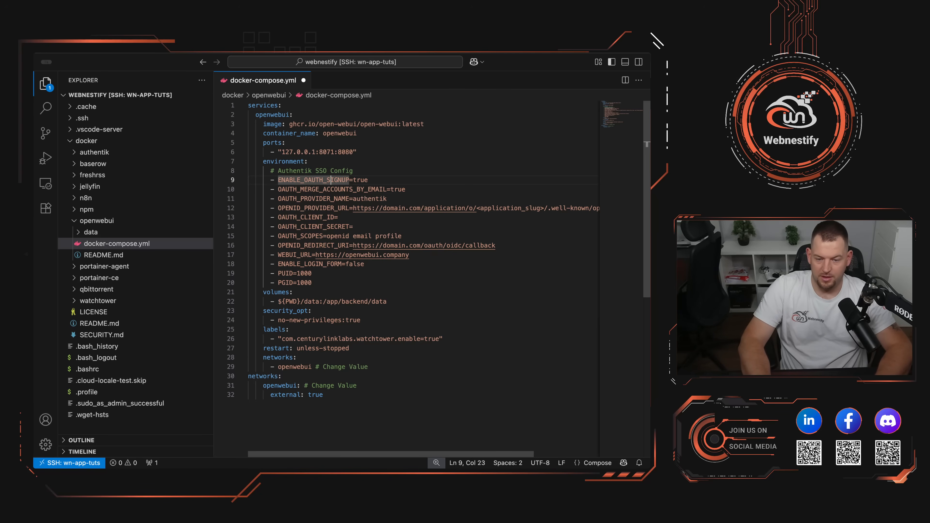
{"action": "key", "text": "Down"}
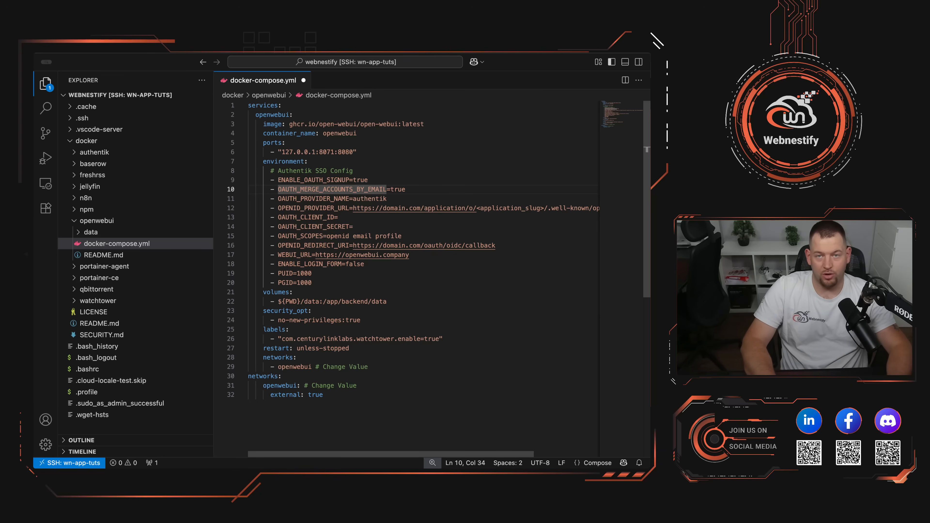
{"action": "key", "text": "Down"}
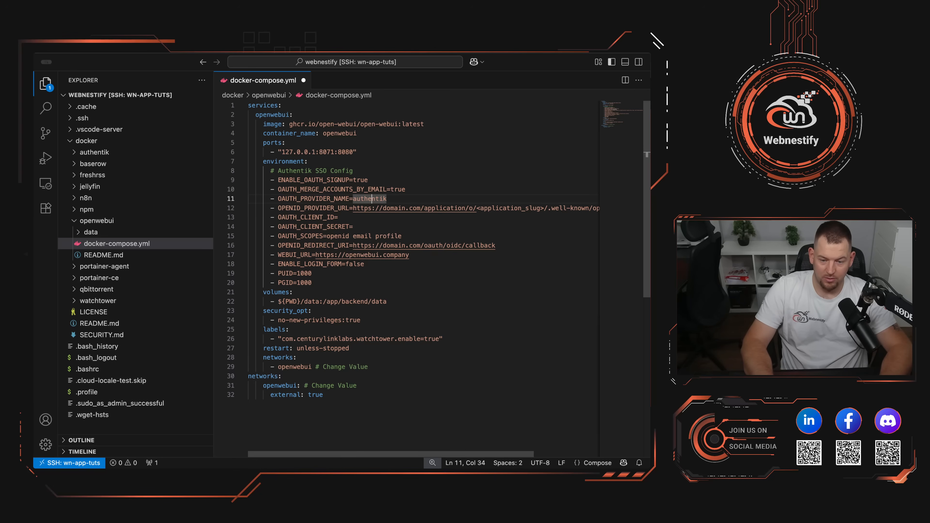
- Replace the placeholder domain in OPENID_PROVIDER_URL with idp.wn-tutorials.com
{"action": "key", "text": "Down"}
{"action": "key", "text": "Left"}
{"action": "key", "text": "Left"}
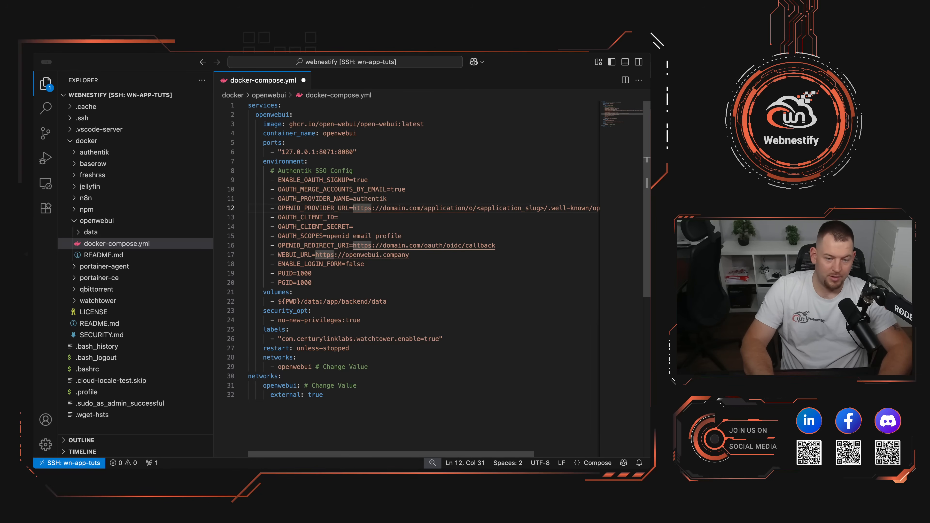
{"action": "key", "text": "Right"}
{"action": "key", "text": "Right"}
{"action": "key", "text": "Right"}
{"action": "key", "text": "Right"}
{"action": "key", "text": "Right"}
{"action": "key", "text": "Right"}
{"action": "key", "text": "Right"}
{"action": "key", "text": "Right"}
{"action": "key", "text": "Right"}
{"action": "key", "text": "Right"}
{"action": "key", "text": "Right"}
{"action": "key", "text": "Right"}
{"action": "key", "text": "Right"}
{"action": "key", "text": "Right"}
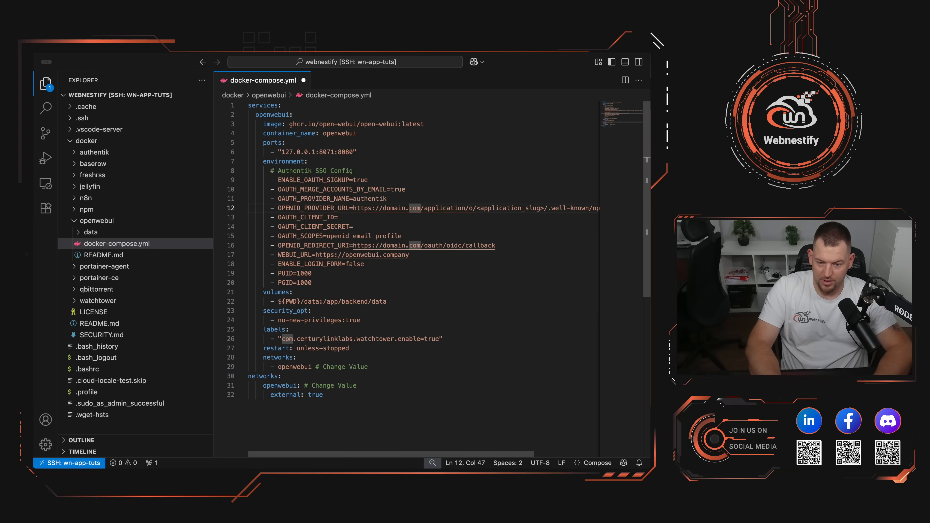
{"action": "key", "text": "BackSpace"}
{"action": "key", "text": "BackSpace"}
{"action": "key", "text": "BackSpace"}
{"action": "key", "text": "BackSpace"}
{"action": "key", "text": "BackSpace"}
{"action": "key", "text": "BackSpace"}
{"action": "key", "text": "BackSpace"}
{"action": "key", "text": "BackSpace"}
{"action": "key", "text": "BackSpace"}
{"action": "key", "text": "BackSpace"}
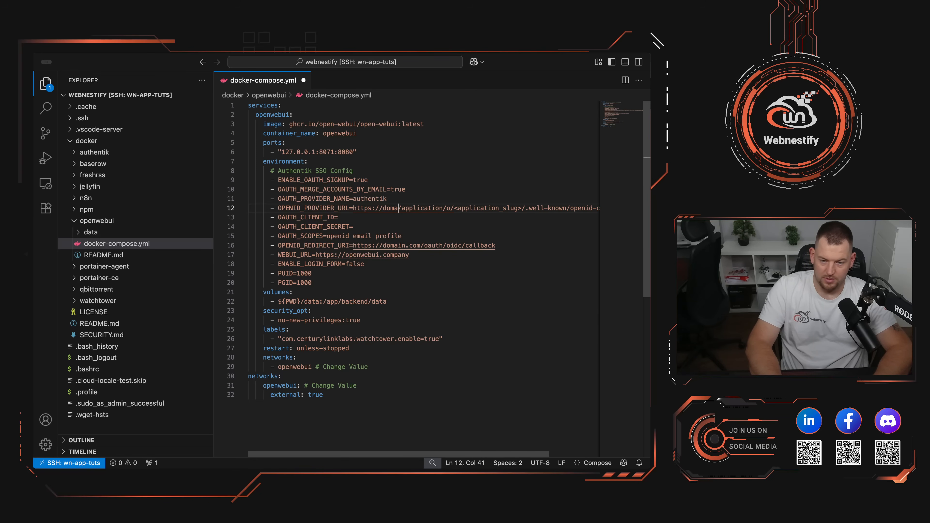
{"action": "type", "text": "idp.wn"}
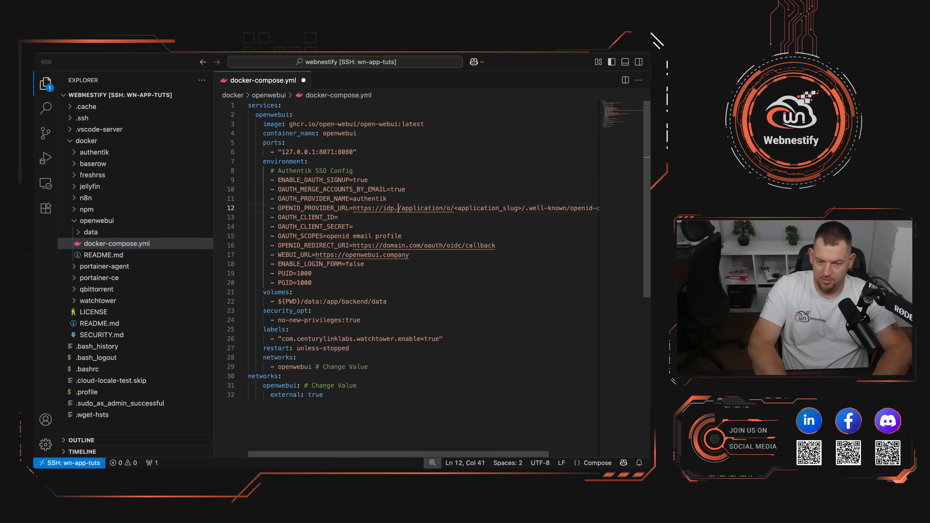
{"action": "type", "text": "-tutorials"}
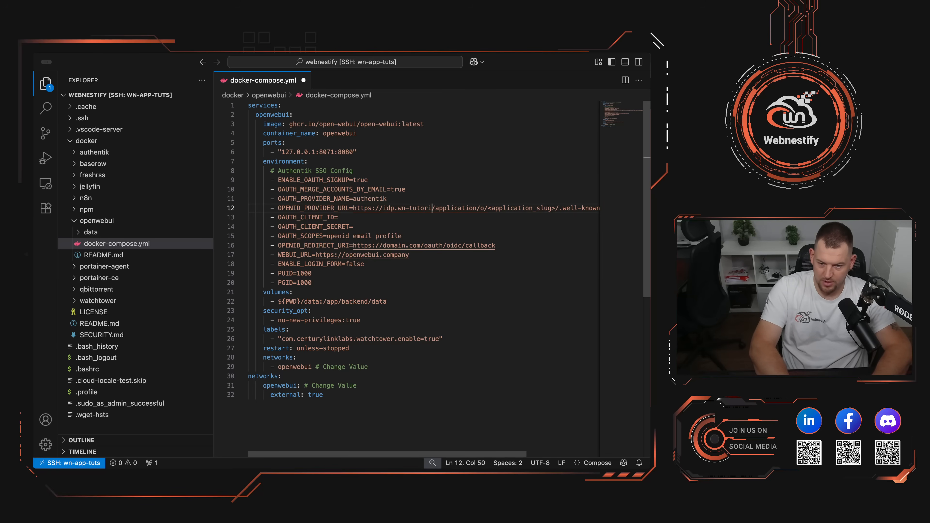
{"action": "type", "text": ".com"}
- Copy the slug openwebui from the new application in authentik to replace <application_slug> in OPENID_PROVIDER_URL
{"action": "key", "text": "Right"}
{"action": "key", "text": "Right"}
{"action": "key", "text": "Right"}
{"action": "key", "text": "Right"}
{"action": "key", "text": "Right"}
{"action": "key", "text": "Right"}
{"action": "key", "text": "Right"}
{"action": "key", "text": "Right"}
{"action": "key", "text": "Right"}
{"action": "key", "text": "Right"}
{"action": "key", "text": "Right"}
{"action": "key", "text": "Right"}
{"action": "key", "text": "Right"}
{"action": "key", "text": "Right"}
{"action": "key", "text": "Right"}
{"action": "key", "text": "Right"}
{"action": "key", "text": "Right"}
{"action": "key", "text": "Right"}
{"action": "key", "text": "Right"}
{"action": "key", "text": "Right"}
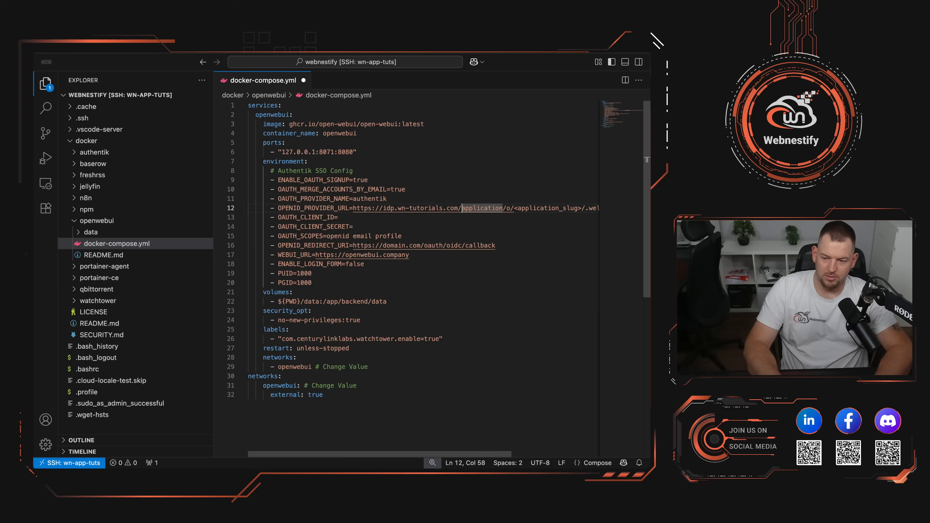
{"action": "key", "text": "Right"}
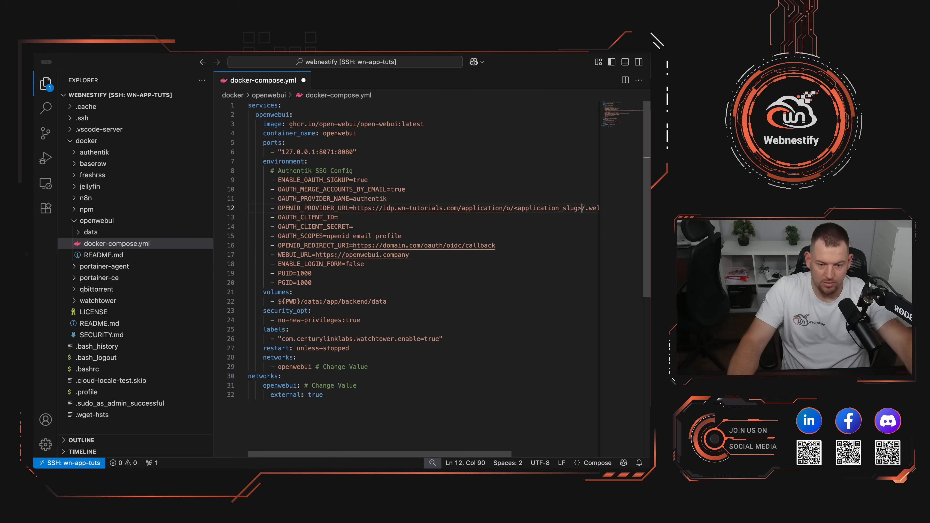
{"action": "key", "text": "super+Tab"}
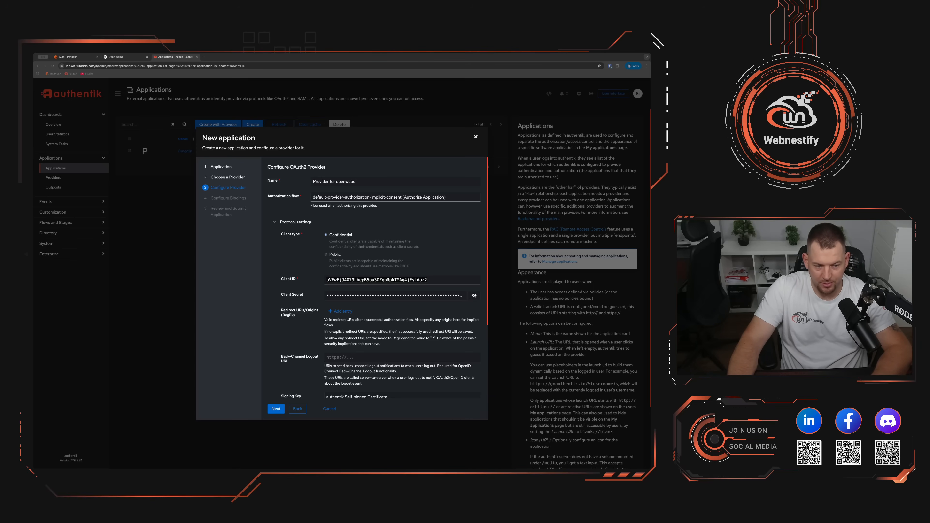
{"action": "key", "text": "super+Tab"}
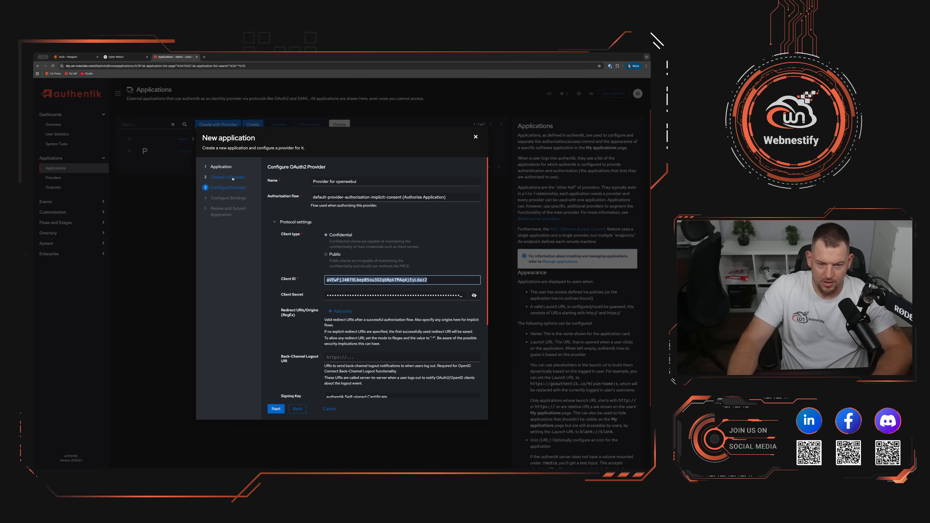
{"action": "left_click", "coordinate": [297, 409]}
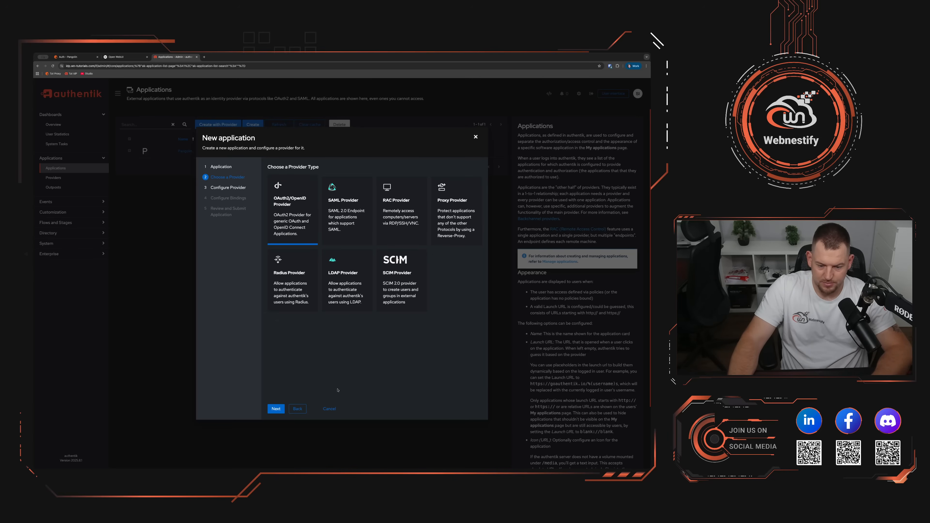
{"action": "left_click", "coordinate": [297, 408]}
{"action": "left_click", "coordinate": [319, 204]}
{"action": "double_click", "coordinate": [318, 204]}
{"action": "left_click", "coordinate": [283, 409]}
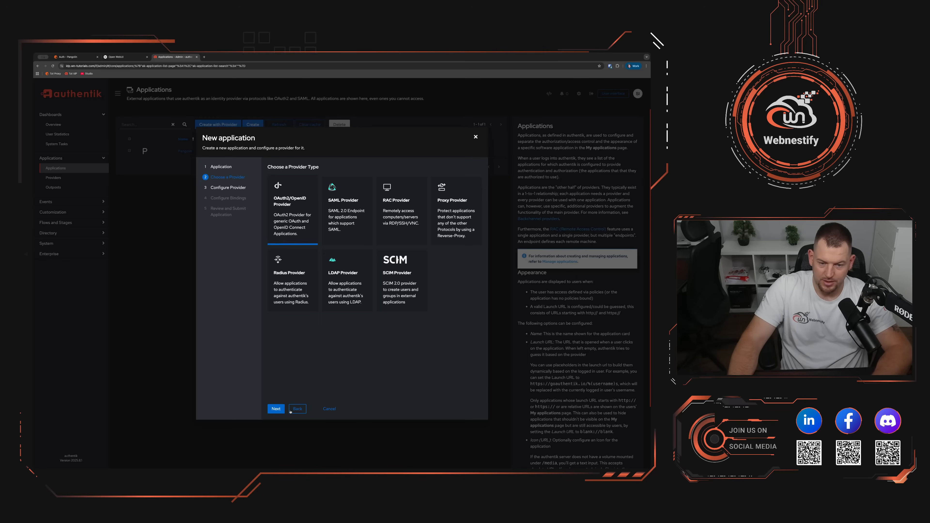
- Proceed to the OAuth2 provider configuration in authentik and copy its Client ID into OAUTH_CLIENT_ID in docker-compose.yml in Visual Studio Code
{"action": "left_click", "coordinate": [277, 409]}
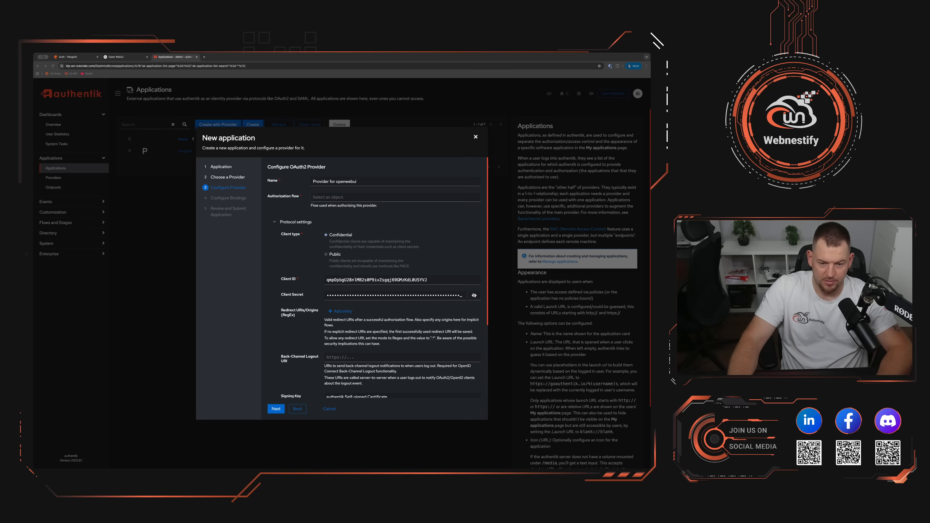
{"action": "left_click", "coordinate": [458, 280]}
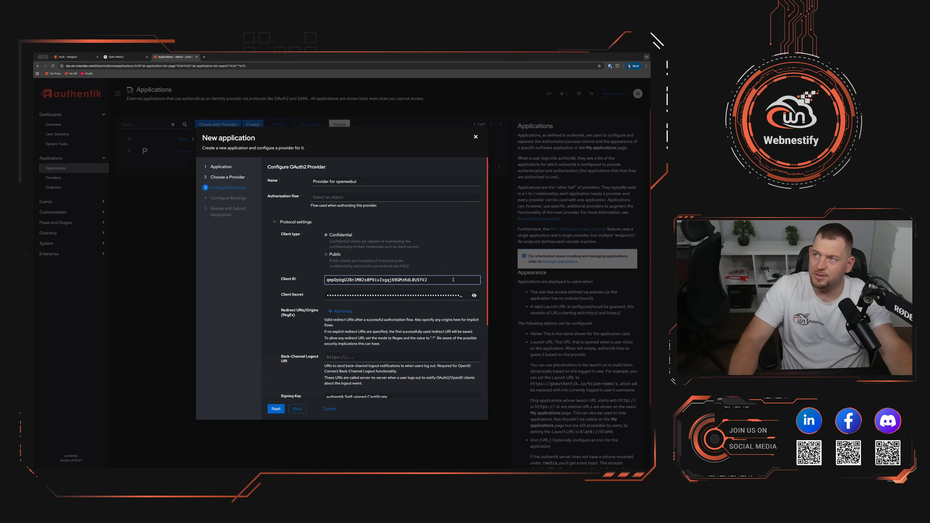
{"action": "key", "text": "ctrl+a"}
{"action": "key", "text": "ctrl+c"}
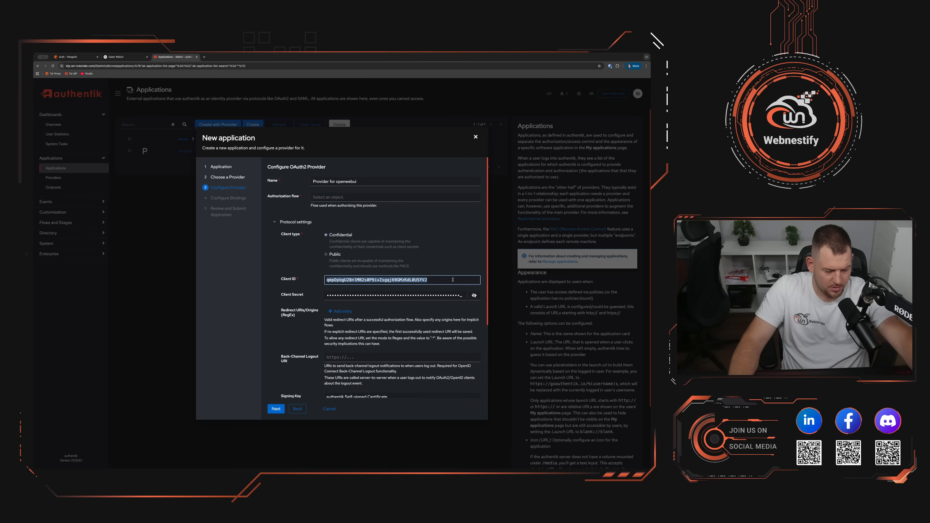
{"action": "key", "text": "alt+Tab"}
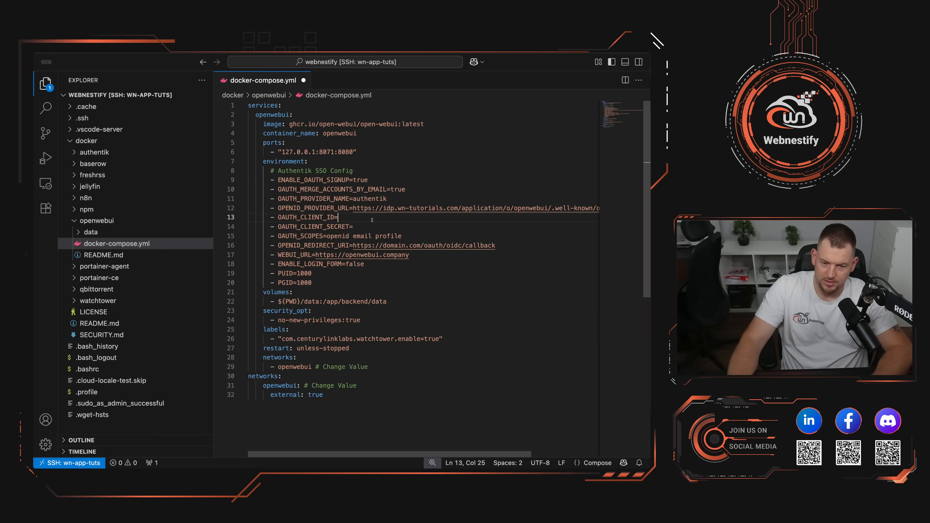
{"action": "key", "text": "ctrl+v"}
- Reveal the provider's Client Secret in authentik and copy it into OAUTH_CLIENT_SECRET in the compose file
{"action": "left_click", "coordinate": [376, 235]}
{"action": "left_click", "coordinate": [370, 229]}
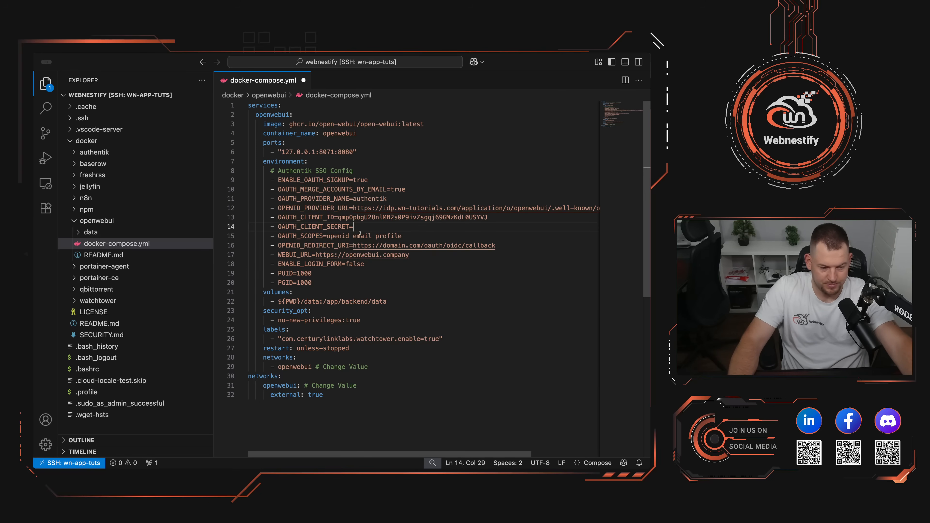
{"action": "key", "text": "super+Tab"}
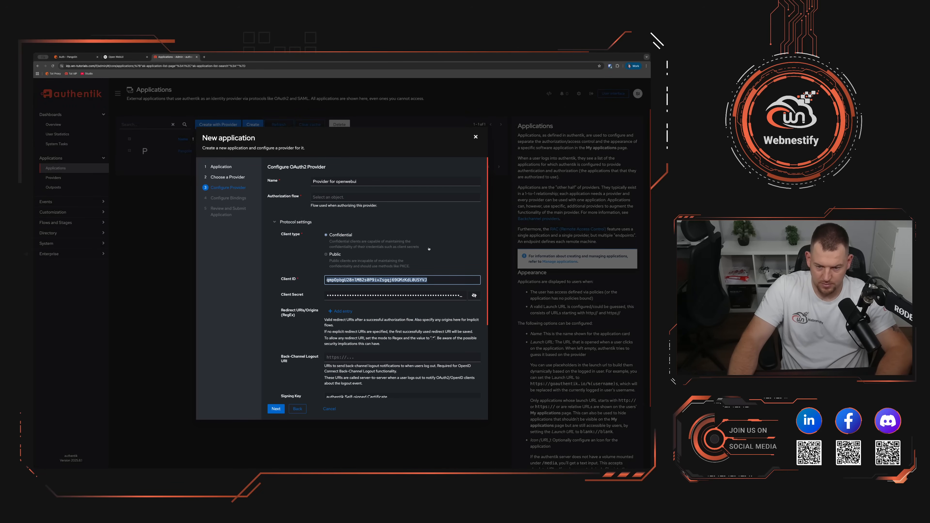
{"action": "left_click", "coordinate": [474, 296]}
{"action": "triple_click", "coordinate": [433, 297]}
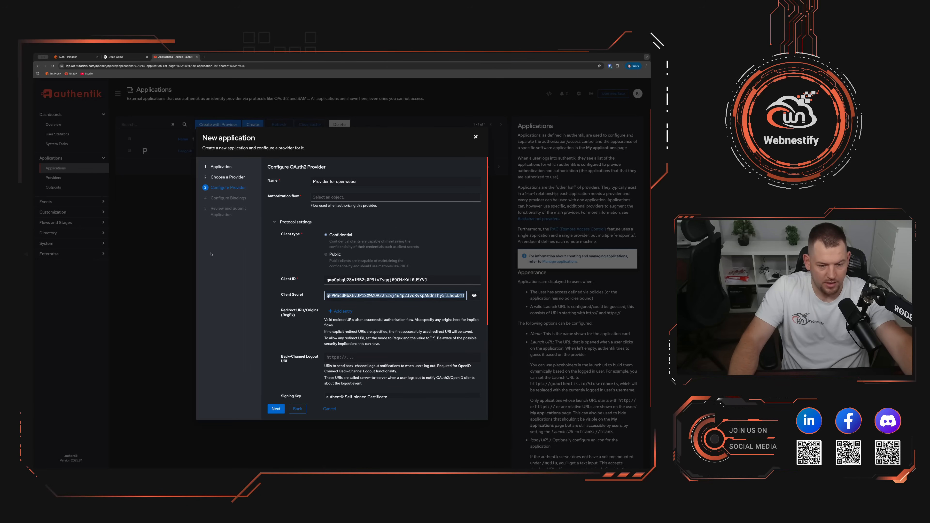
{"action": "key", "text": "super+Tab"}
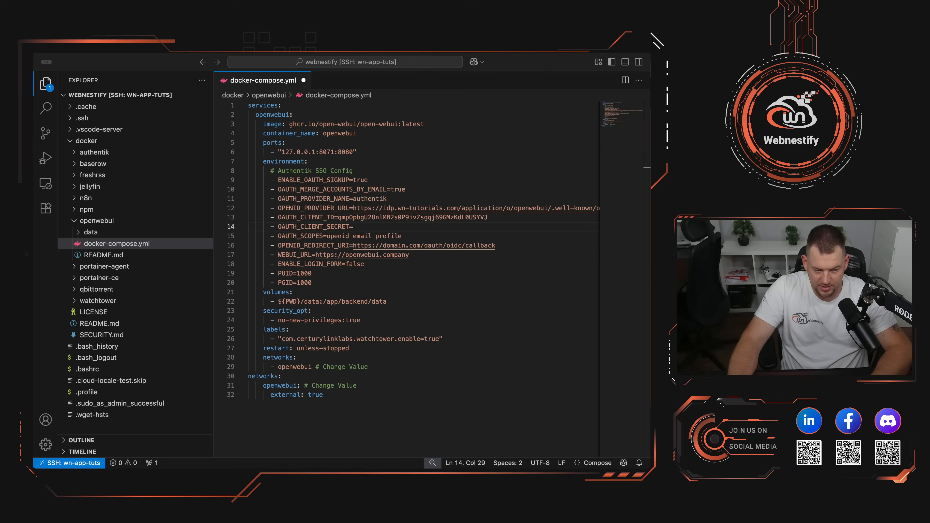
{"action": "key", "text": "super+v"}
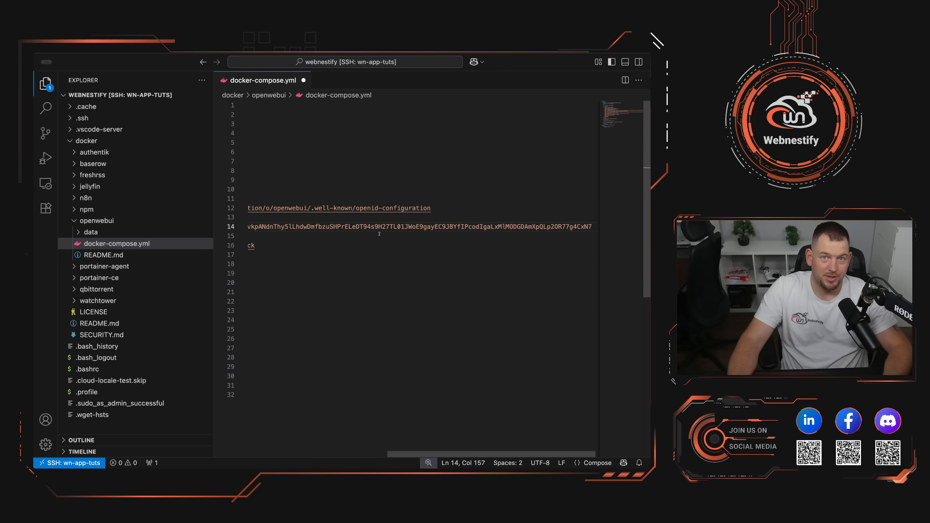
{"action": "scroll", "coordinate": [415, 436], "scroll_direction": "left", "scroll_amount": 10}
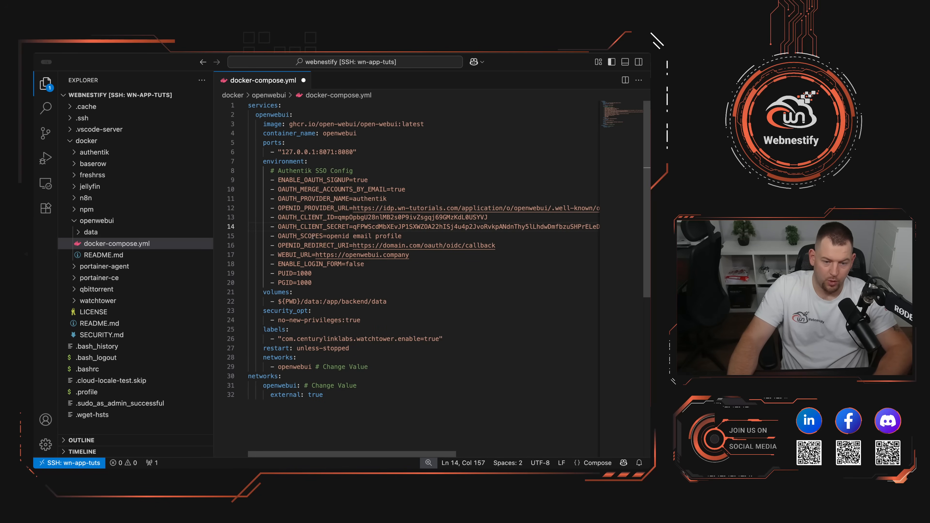
- Review the OAUTH_SCOPES entries and replace the placeholder domain in OPENID_REDIRECT_URI with owui.wn-tutorials.com
{"action": "left_click", "coordinate": [340, 237]}
{"action": "left_click", "coordinate": [361, 236]}
{"action": "left_click", "coordinate": [397, 237]}
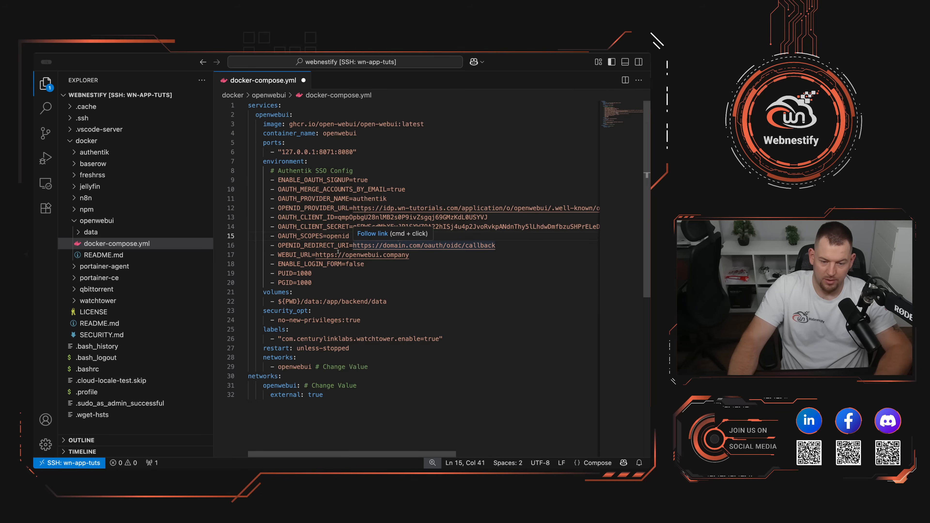
{"action": "left_click", "coordinate": [421, 245]}
{"action": "left_click_drag", "start_coordinate": [420, 246], "coordinate": [384, 245]}
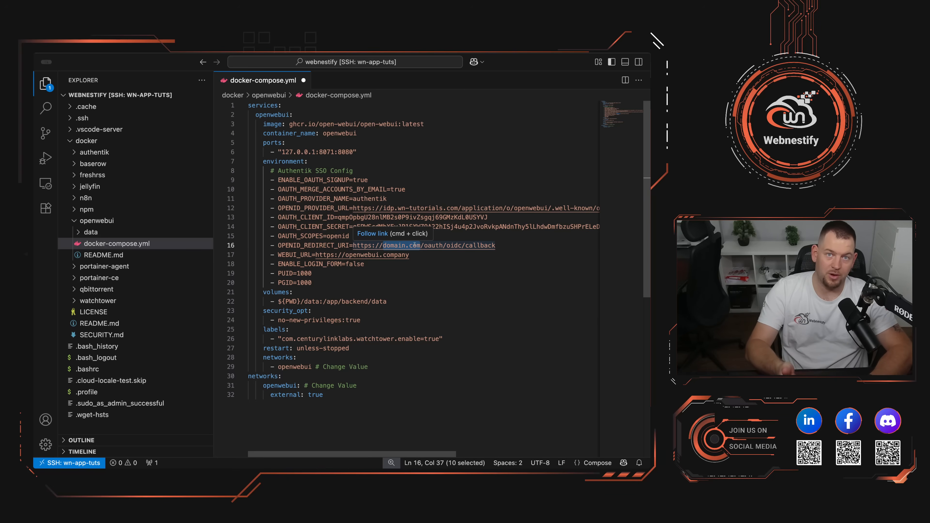
{"action": "type", "text": "owui.wn-tutorials.com"}
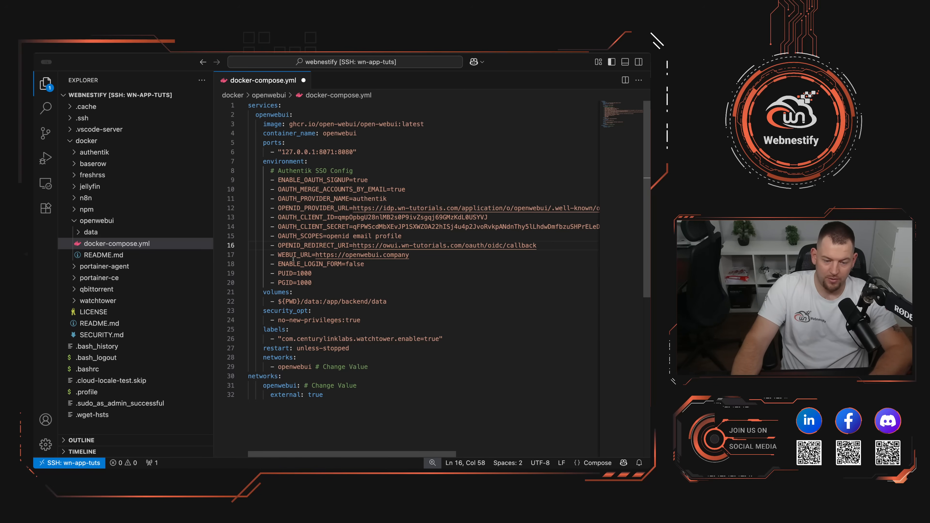
- Replace the placeholder domain in WEBUI_URL with owui.wn-tutorials.com, review ENABLE_LOGIN_FORM, and save docker-compose.yml
{"action": "left_click_drag", "start_coordinate": [419, 256], "coordinate": [346, 256]}
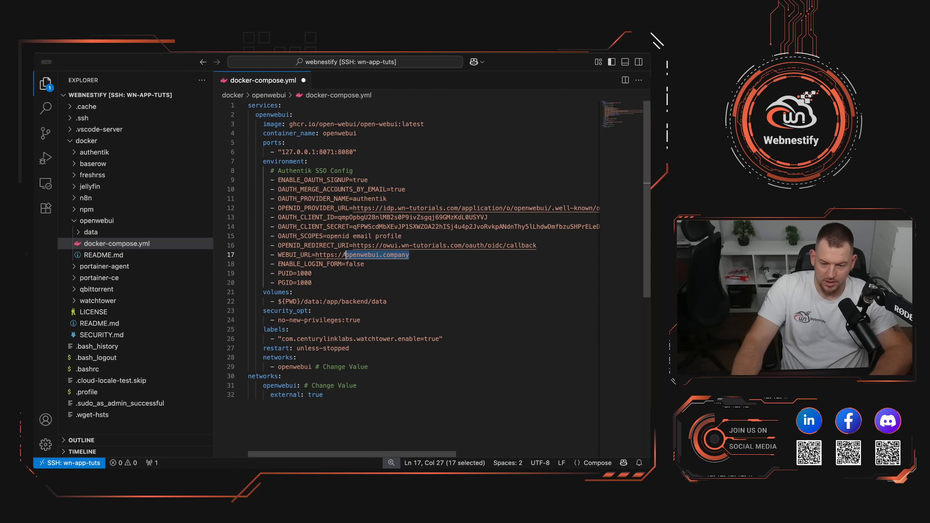
{"action": "type", "text": "o"}
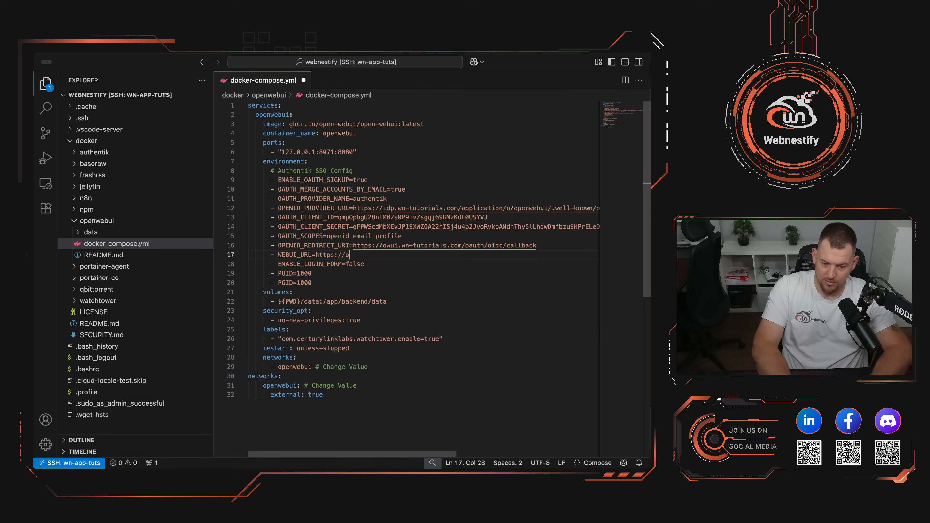
{"action": "type", "text": "wui.wn-tutorials.com"}
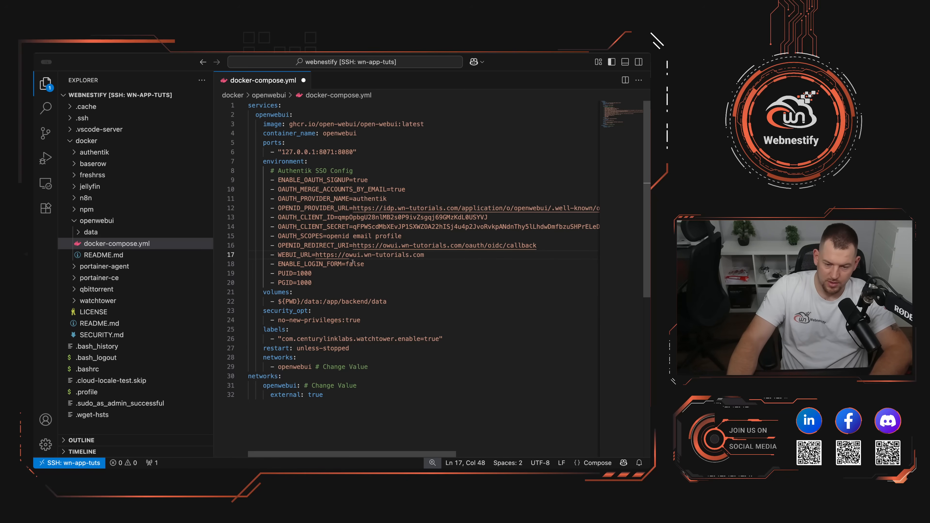
{"action": "left_click", "coordinate": [353, 263]}
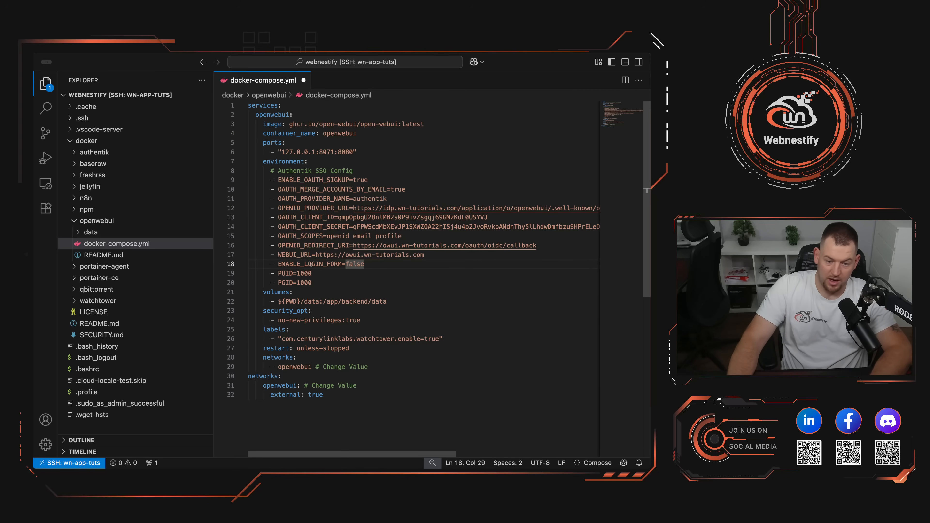
{"action": "left_click_drag", "start_coordinate": [366, 264], "coordinate": [353, 264]}
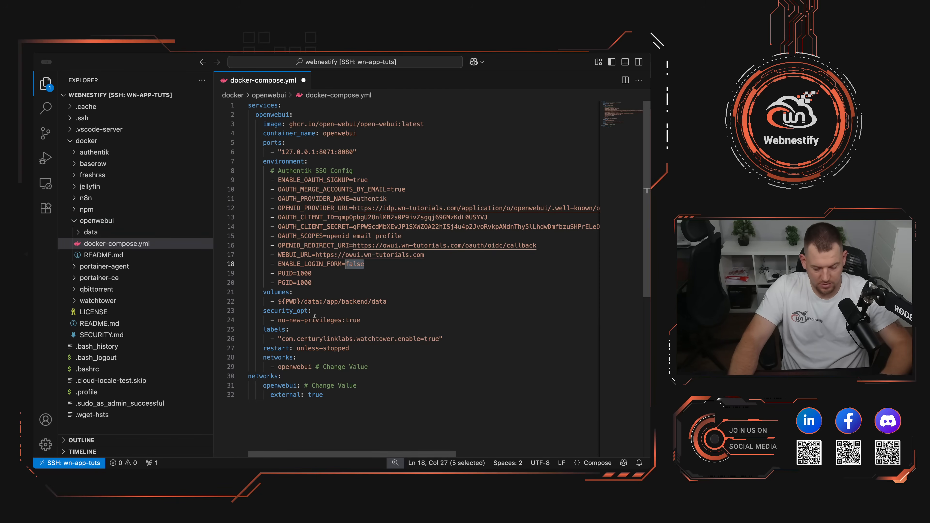
{"action": "key", "text": "ctrl+s"}
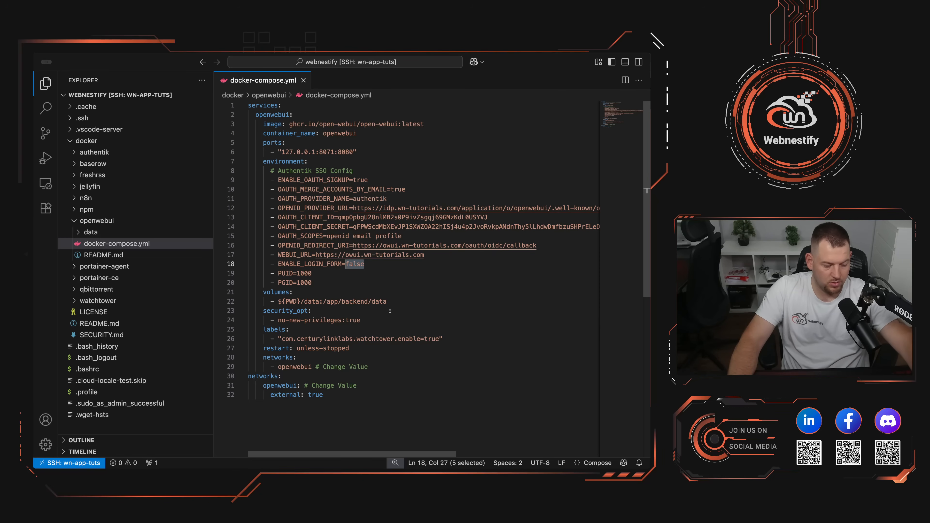
- Switch to authentik and set the provider's authorization flow to default-provider-authorization-implicit-consent
{"action": "key", "text": "super+Tab"}
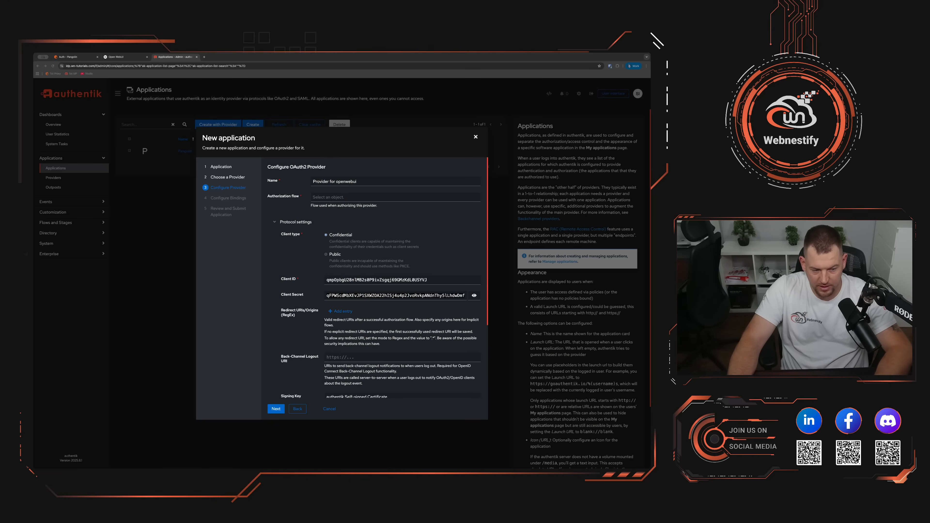
{"action": "left_click", "coordinate": [357, 220]}
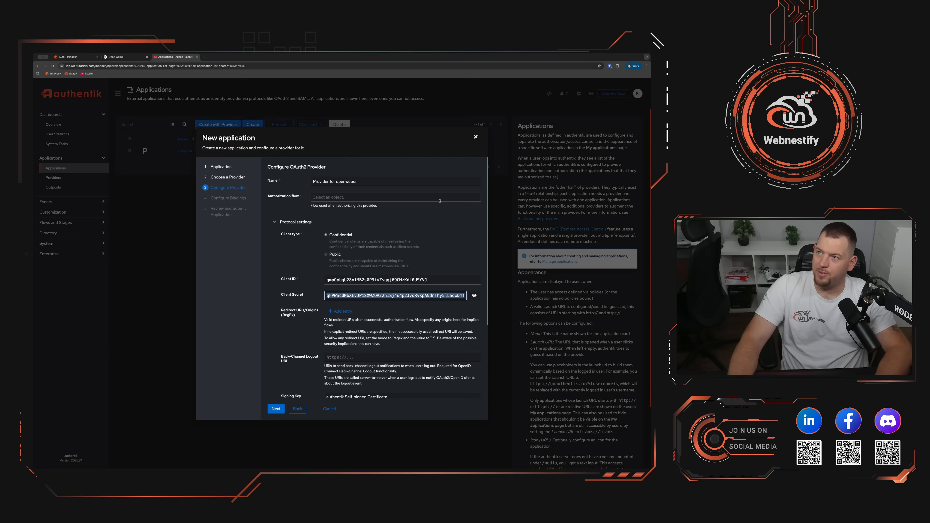
{"action": "left_click", "coordinate": [390, 197]}
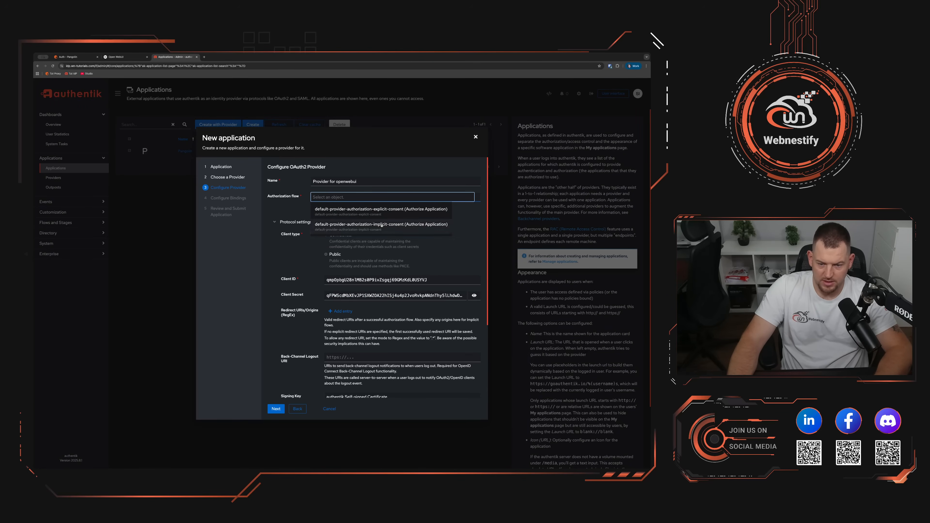
{"action": "left_click", "coordinate": [403, 225]}
{"action": "scroll", "coordinate": [336, 317], "scroll_direction": "down", "scroll_amount": 2}
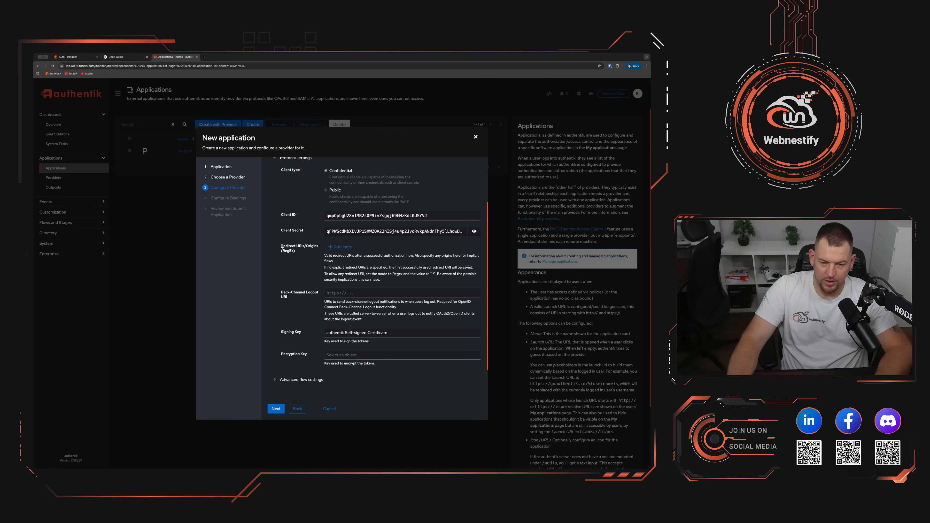
{"action": "left_click", "coordinate": [341, 248]}
{"action": "left_click", "coordinate": [393, 246]}
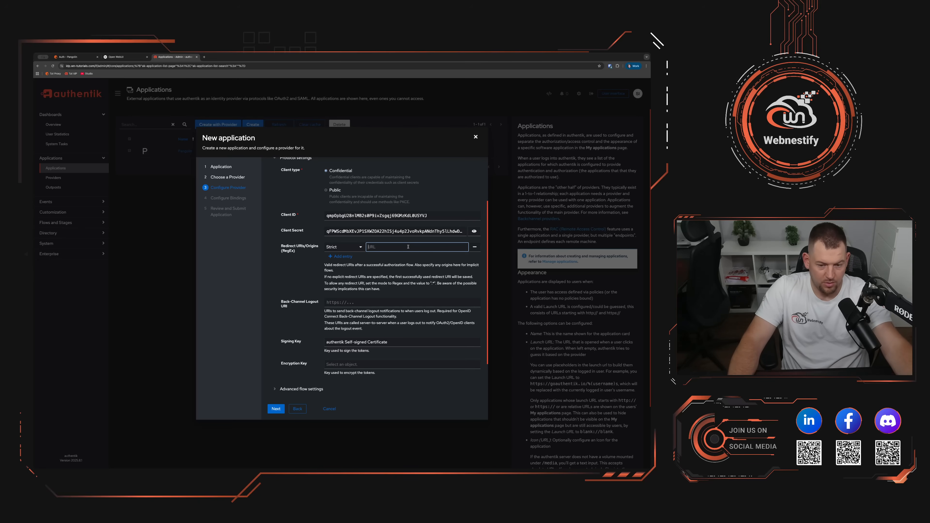
{"action": "key", "text": "super+Tab"}
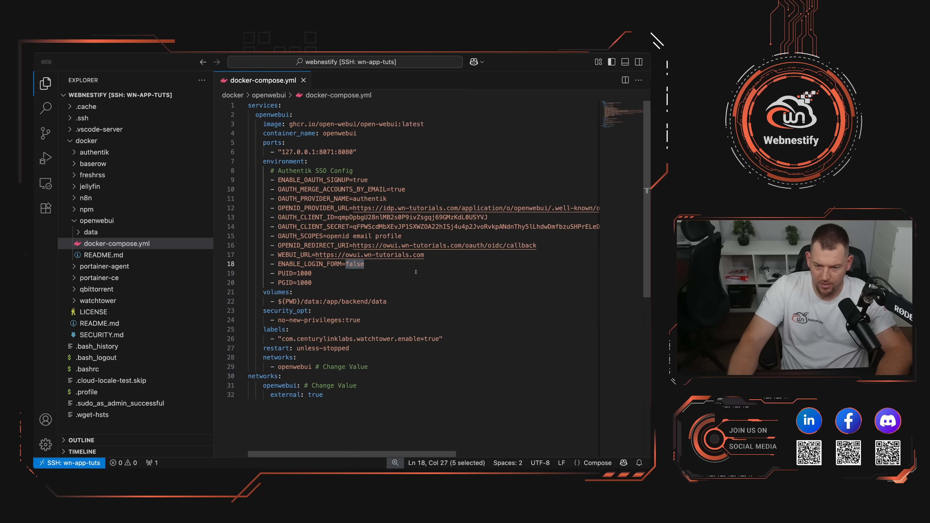
{"action": "left_click_drag", "start_coordinate": [538, 245], "coordinate": [353, 246]}
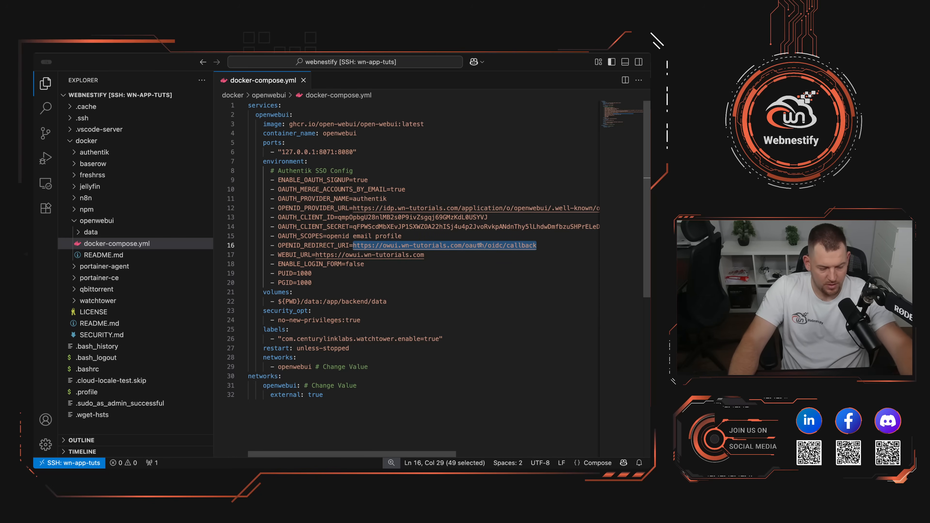
{"action": "key", "text": "super+Tab"}
{"action": "left_click", "coordinate": [384, 247]}
{"action": "key", "text": "ctrl+v"}
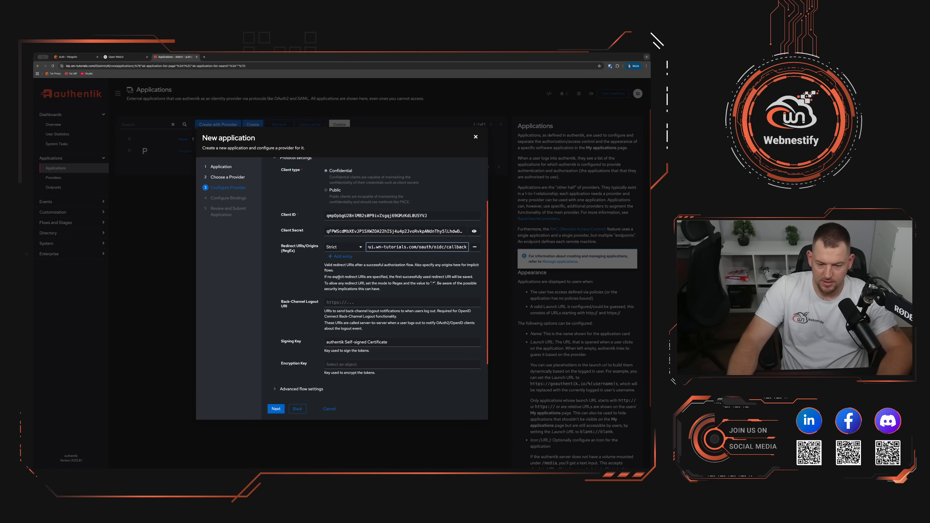
{"action": "scroll", "coordinate": [344, 364], "scroll_direction": "down", "scroll_amount": 1}
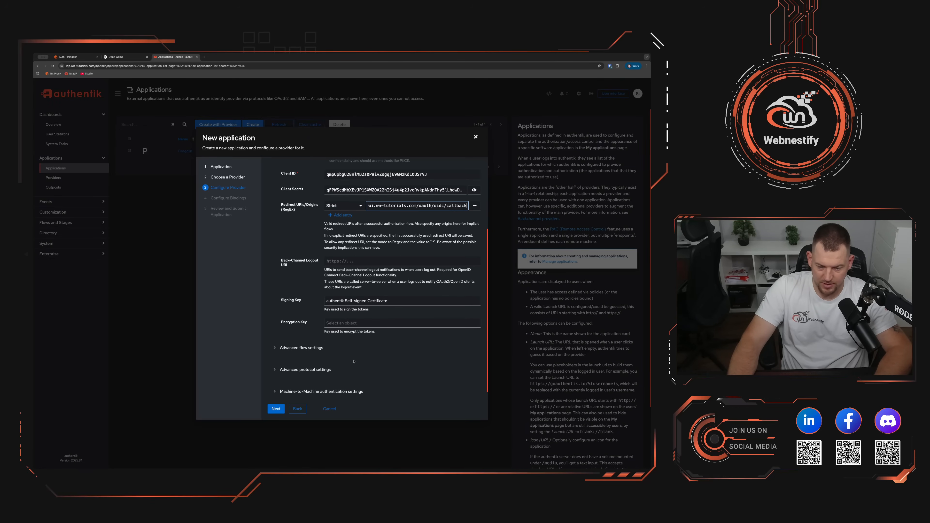
- Proceed to the policy bindings and save a binding of the application to the group authentik Admins
{"action": "left_click", "coordinate": [275, 409]}
{"action": "left_click", "coordinate": [329, 196]}
{"action": "left_click", "coordinate": [380, 188]}
{"action": "left_click", "coordinate": [396, 203]}
{"action": "left_click", "coordinate": [433, 221]}
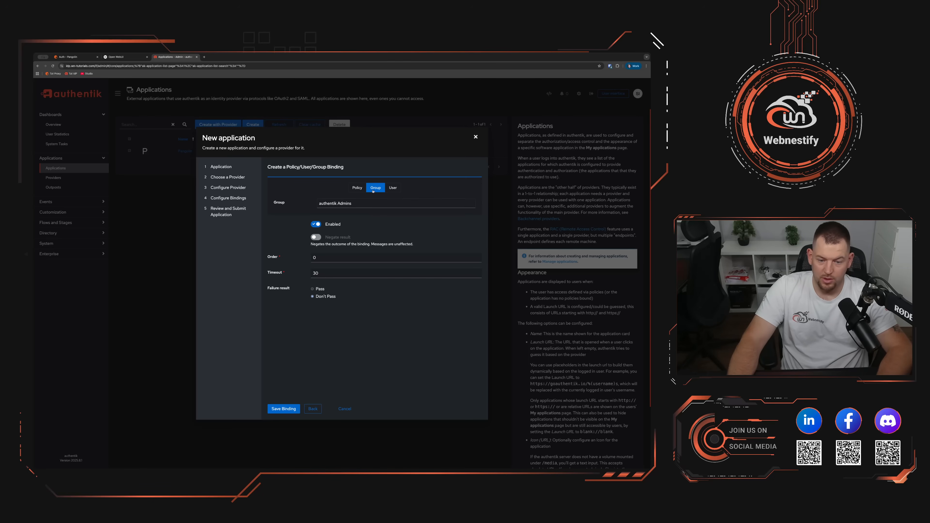
{"action": "left_click", "coordinate": [290, 409]}
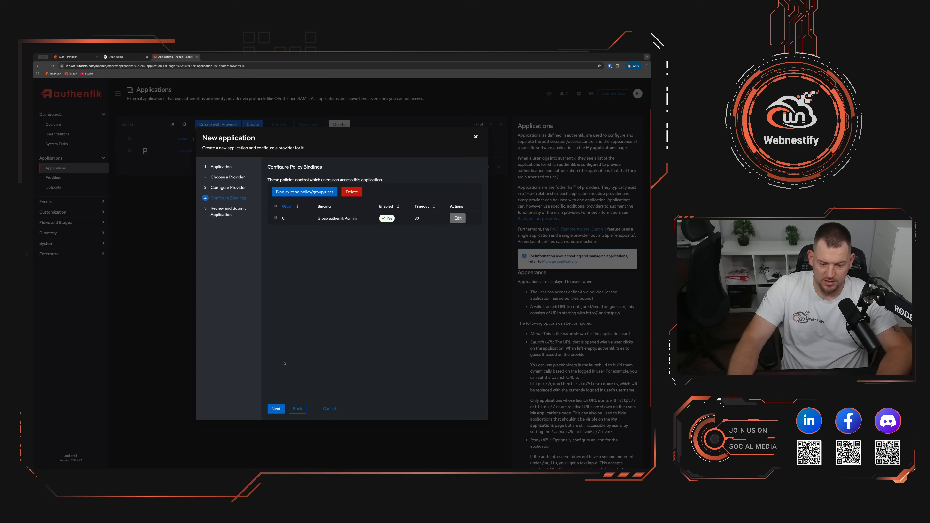
- Review and submit the new openwebui application, and close the wizard
{"action": "left_click", "coordinate": [275, 409]}
{"action": "left_click", "coordinate": [276, 409]}
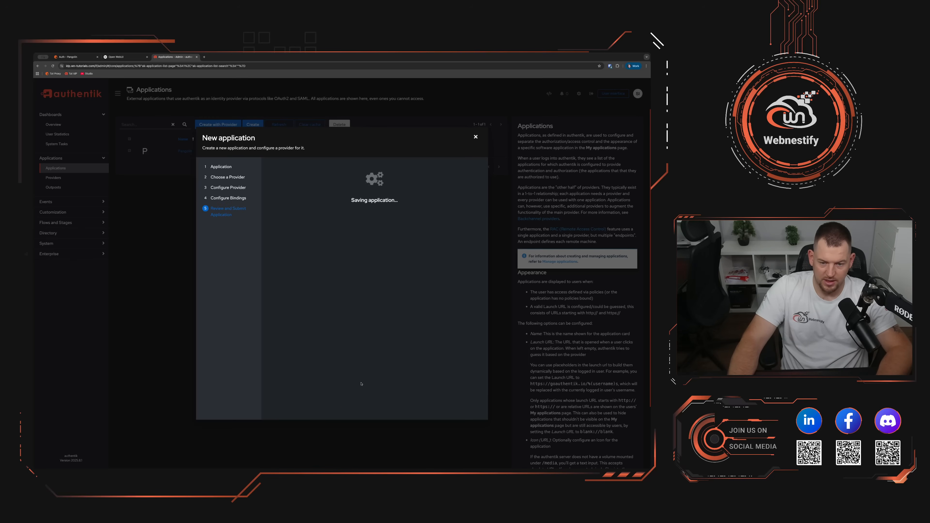
{"action": "left_click", "coordinate": [476, 137]}
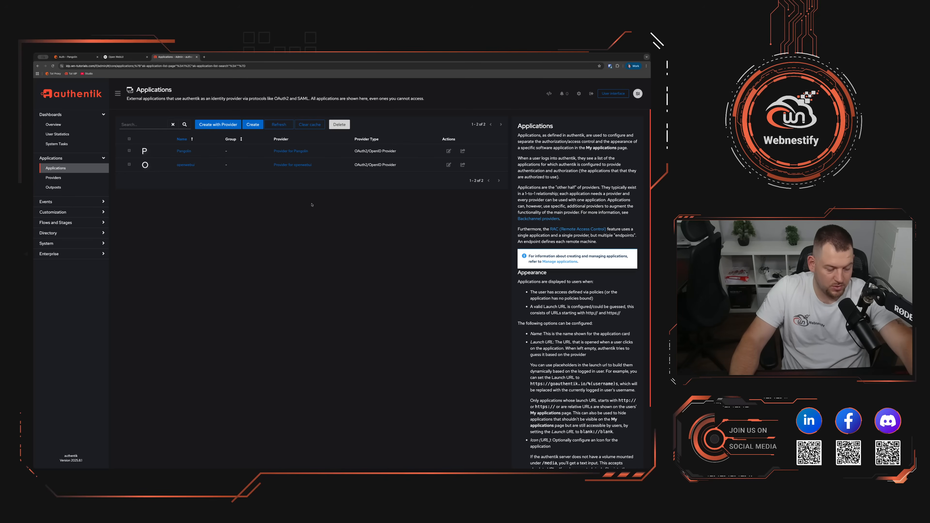
- Switch to VS Code, show the terminal and change its directory to docker/openwebui/
{"action": "key", "text": "super+Tab"}
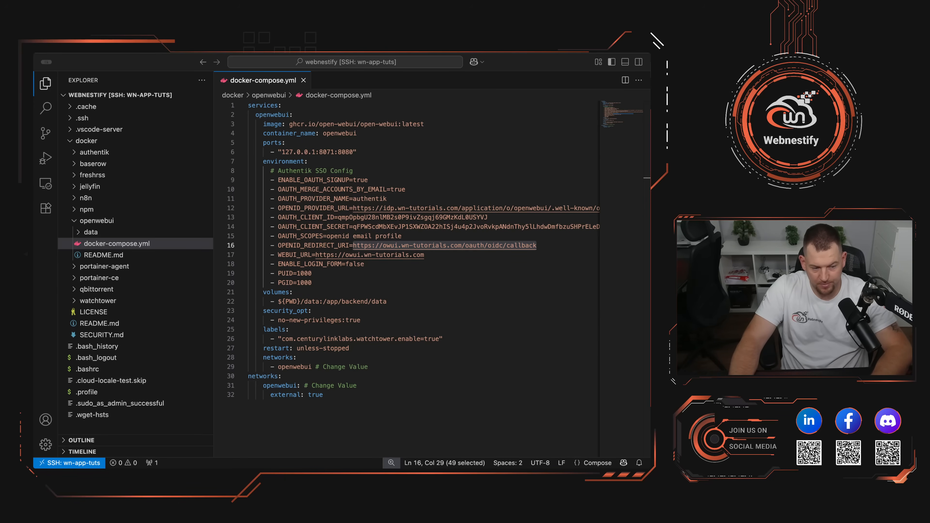
{"action": "left_click", "coordinate": [471, 295]}
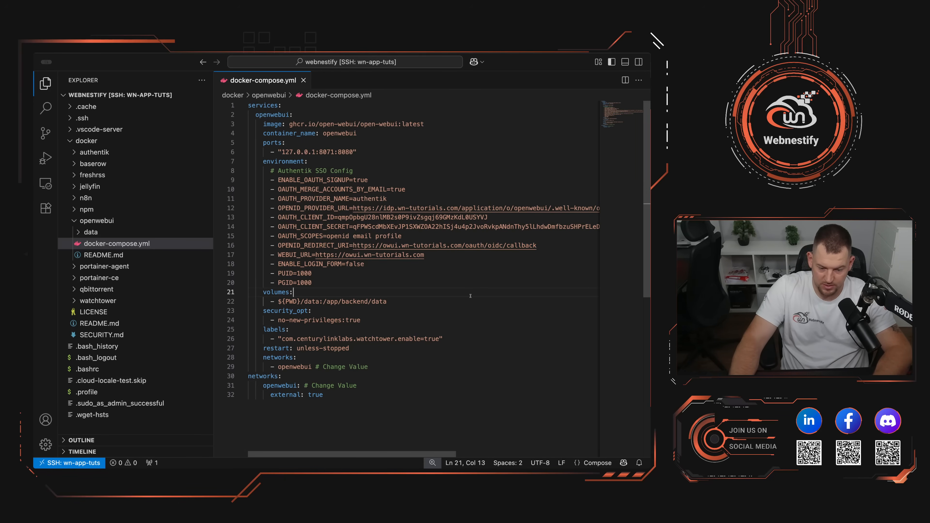
{"action": "key", "text": "ctrl+grave"}
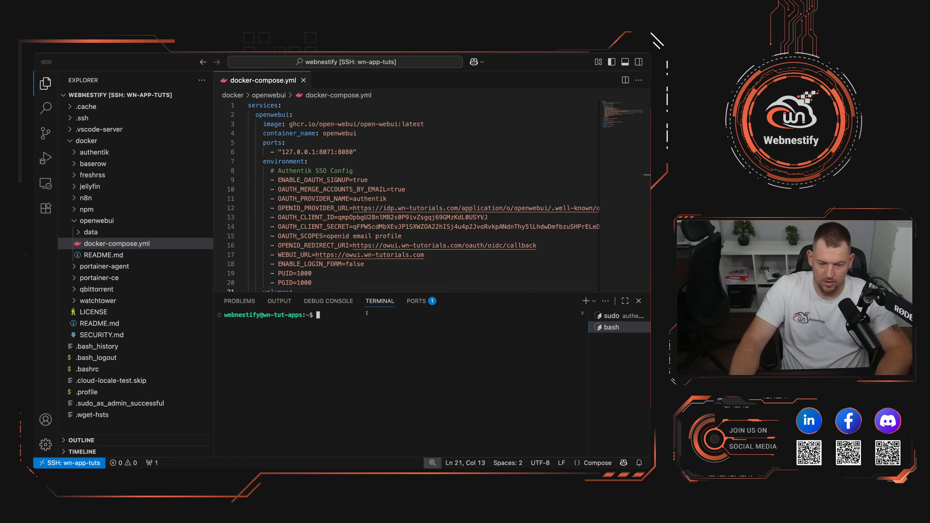
{"action": "type", "text": "cd "}
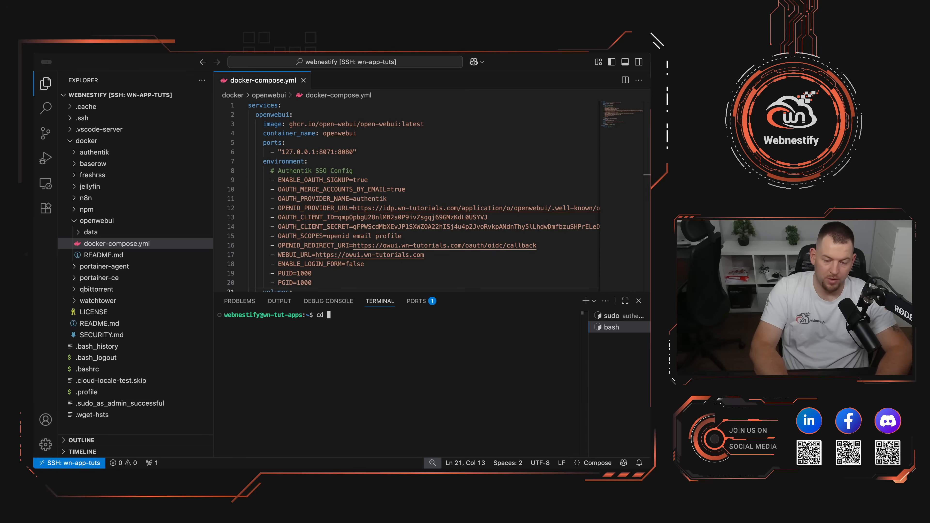
{"action": "type", "text": "docker/openwebui/"}
{"action": "key", "text": "Return"}
- Try to stop the Open WebUI container with docker compose stop
{"action": "type", "text": "dock"}
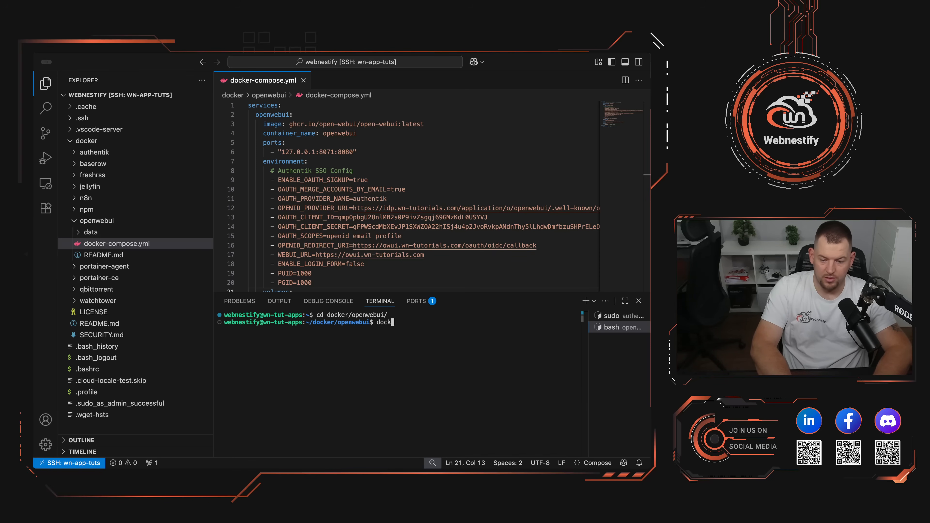
{"action": "type", "text": "er compose stop"}
{"action": "key", "text": "Return"}
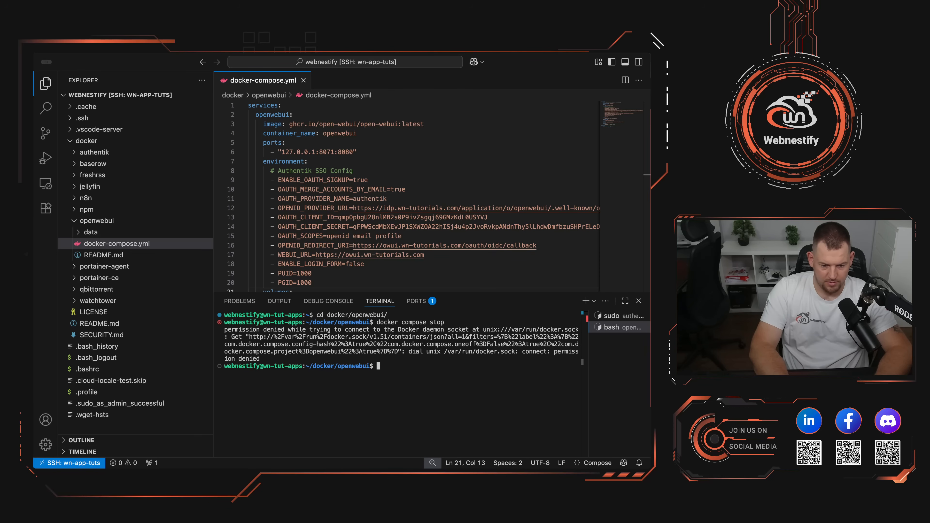
- Reopen the terminal with a fresh shell and change to the docker/openwebui/ directory
{"action": "key", "text": "super+j"}
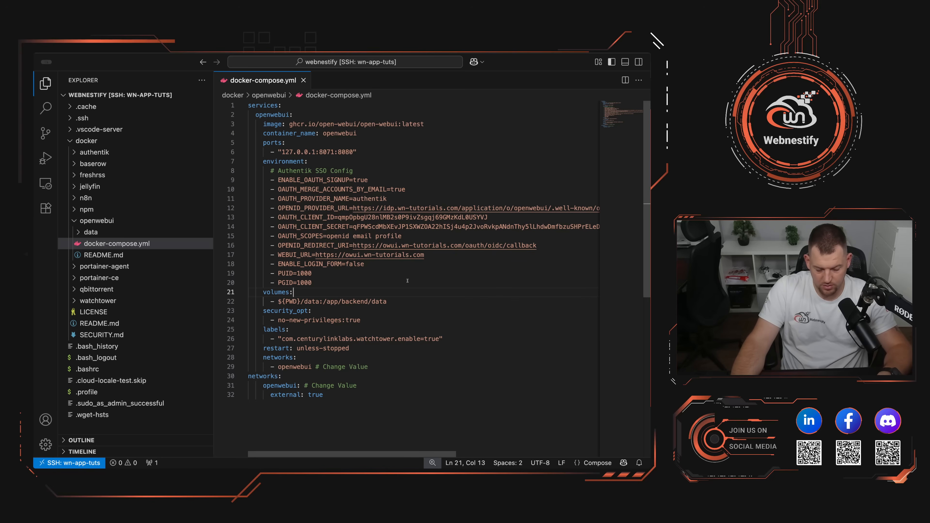
{"action": "key", "text": "super+j"}
{"action": "type", "text": "cd oocker/openwebui/"}
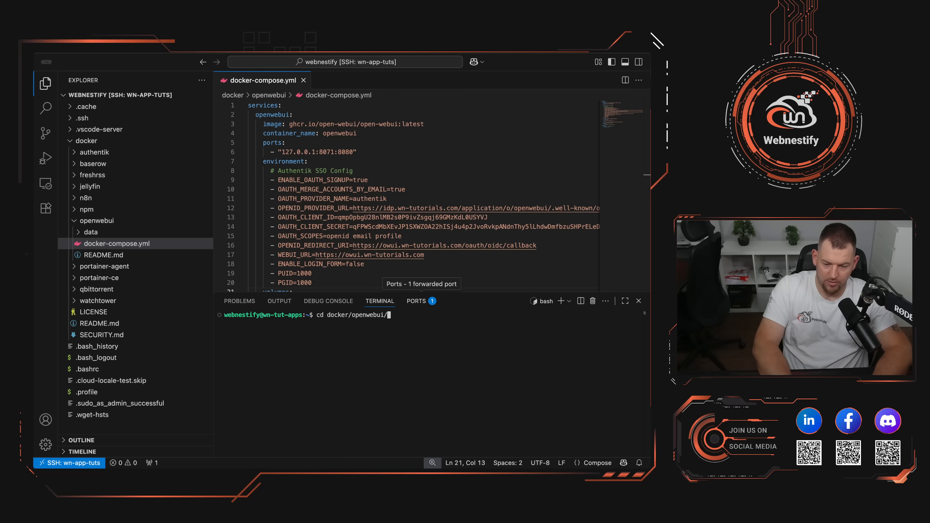
{"action": "key", "text": "Return"}
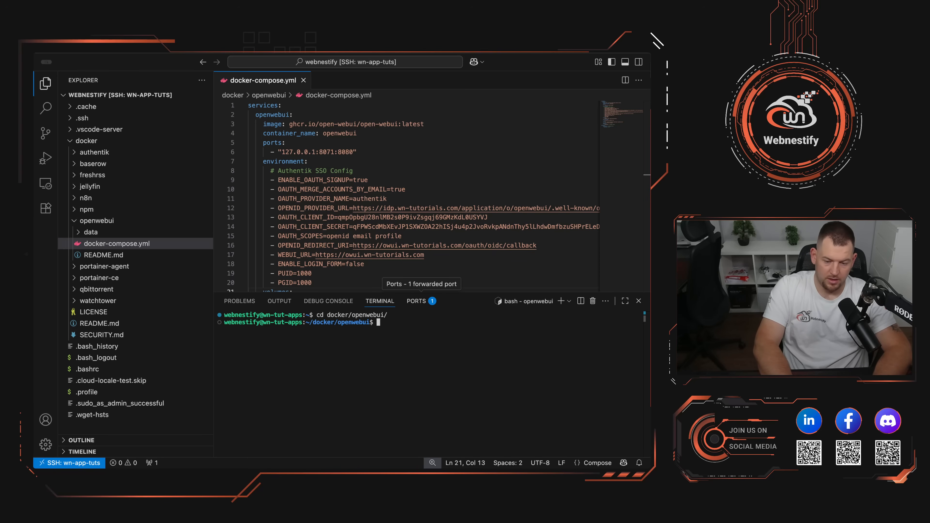
- Try running docker compose stop in the fresh shell without elevated rights
{"action": "type", "text": "docker "}
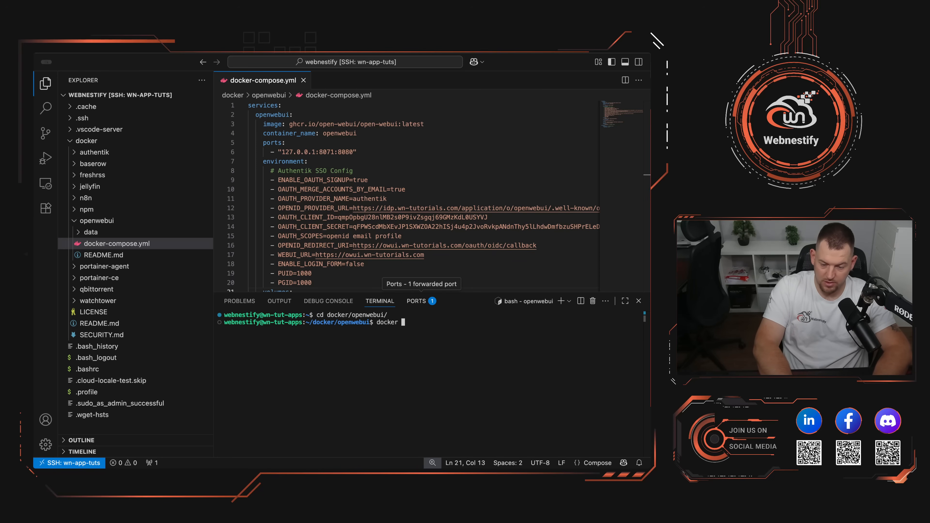
{"action": "type", "text": "compo"}
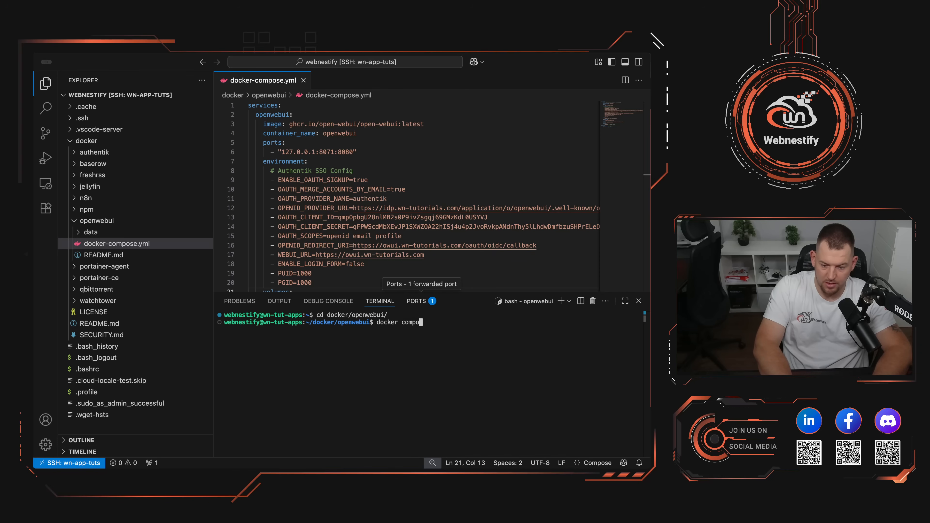
{"action": "type", "text": "se stop"}
{"action": "key", "text": "Return"}
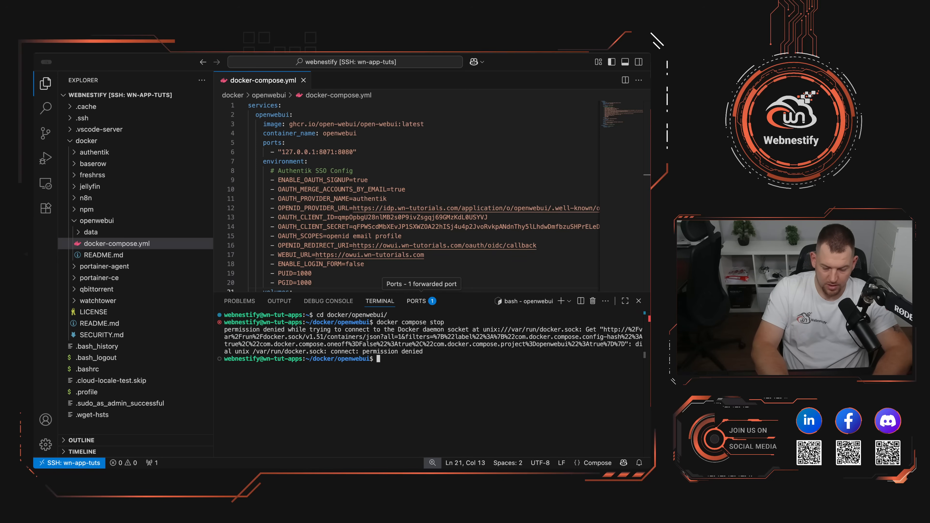
- Stop the Open WebUI container with sudo docker compose stop, entering the sudo password
{"action": "type", "text": "sudo"}
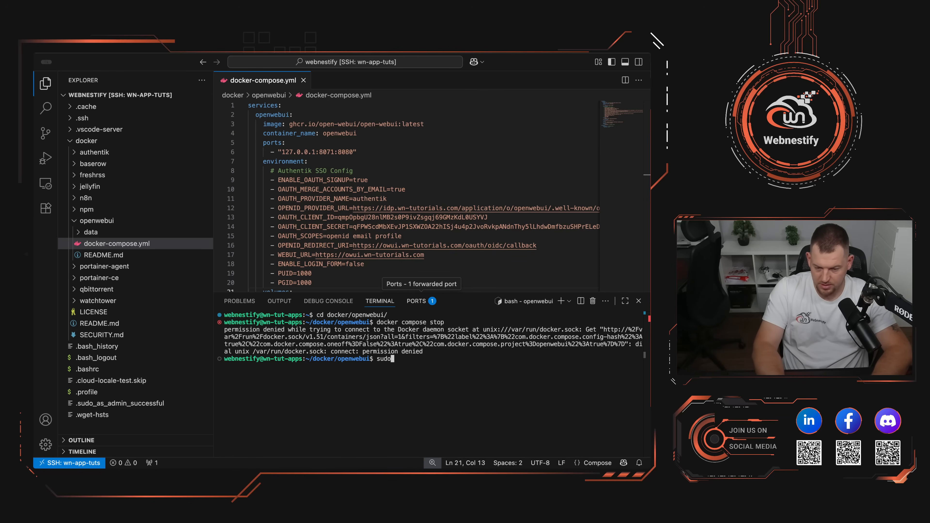
{"action": "type", "text": " d"}
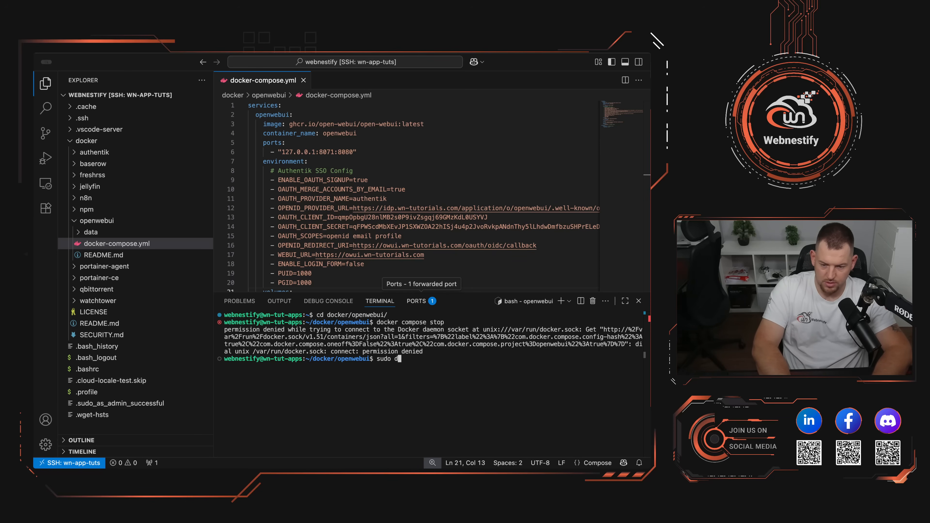
{"action": "type", "text": "ocker compose stop"}
{"action": "key", "text": "Return"}
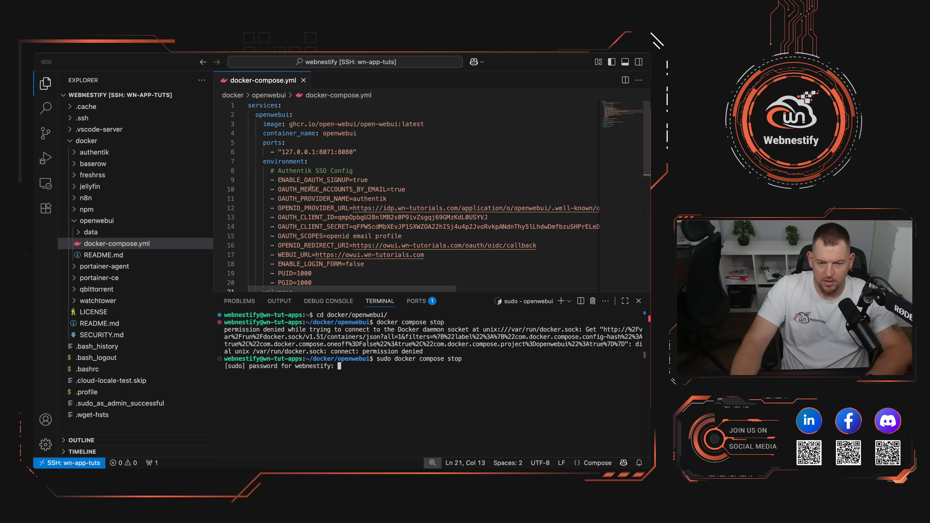
{"action": "key", "text": "Return"}
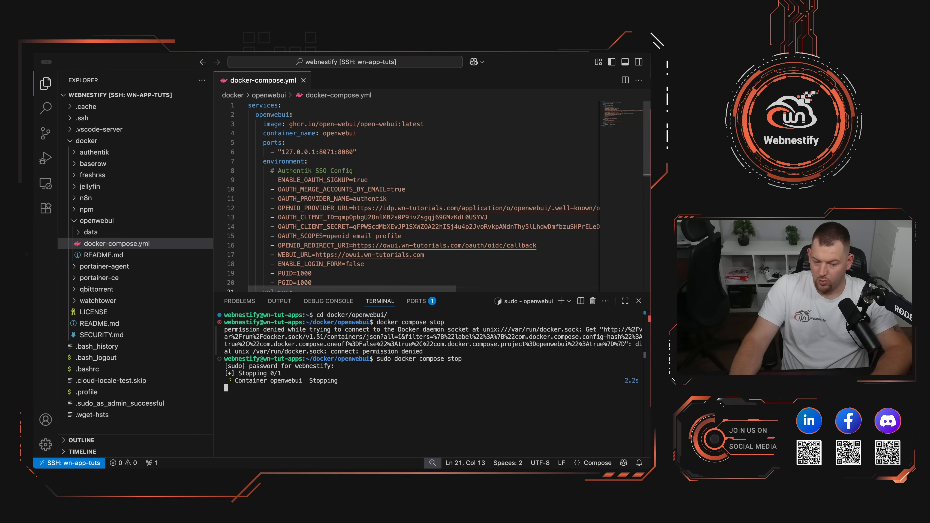
- Recreate the container and follow its logs with sudo docker compose up -d && sudo docker compose logs -f
{"action": "key", "text": "Up"}
{"action": "key", "text": "BackSpace"}
{"action": "key", "text": "BackSpace"}
{"action": "key", "text": "BackSpace"}
{"action": "key", "text": "BackSpace"}
{"action": "key", "text": "BackSpace"}
{"action": "key", "text": "BackSpace"}
{"action": "key", "text": "BackSpace"}
{"action": "key", "text": "BackSpace"}
{"action": "key", "text": "BackSpace"}
{"action": "key", "text": "BackSpace"}
{"action": "key", "text": "BackSpace"}
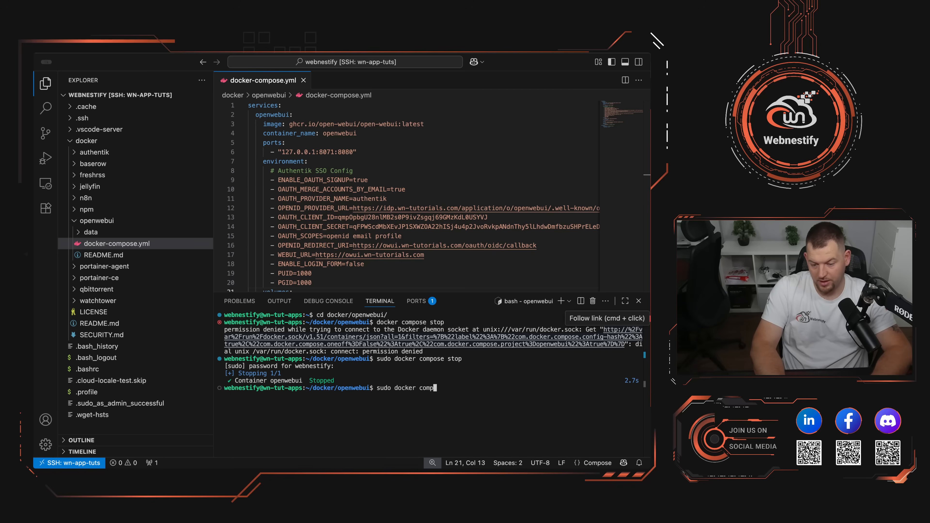
{"action": "type", "text": "compose "}
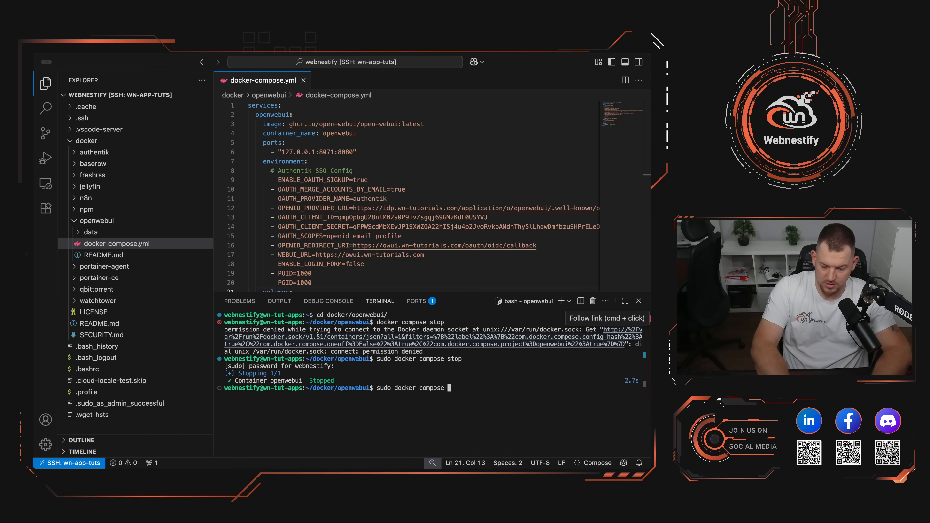
{"action": "type", "text": "up -d "}
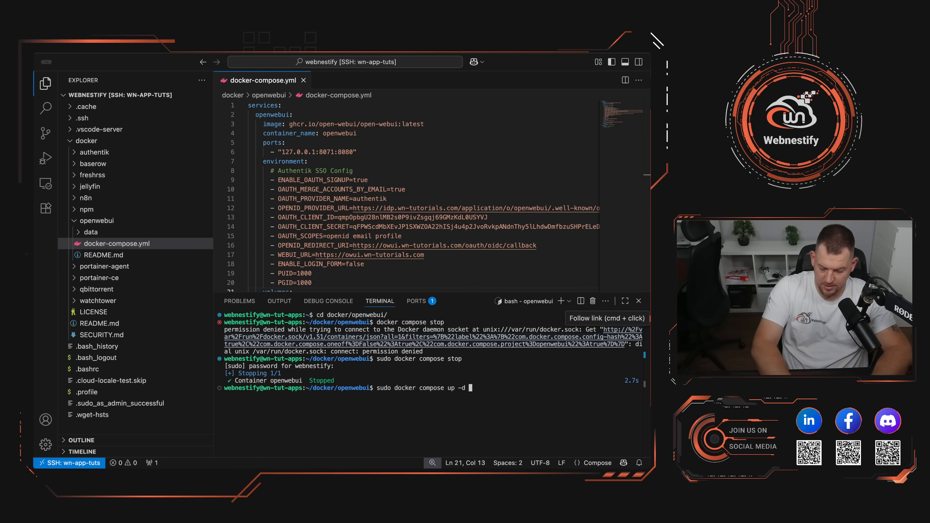
{"action": "type", "text": "&& sudo dock"}
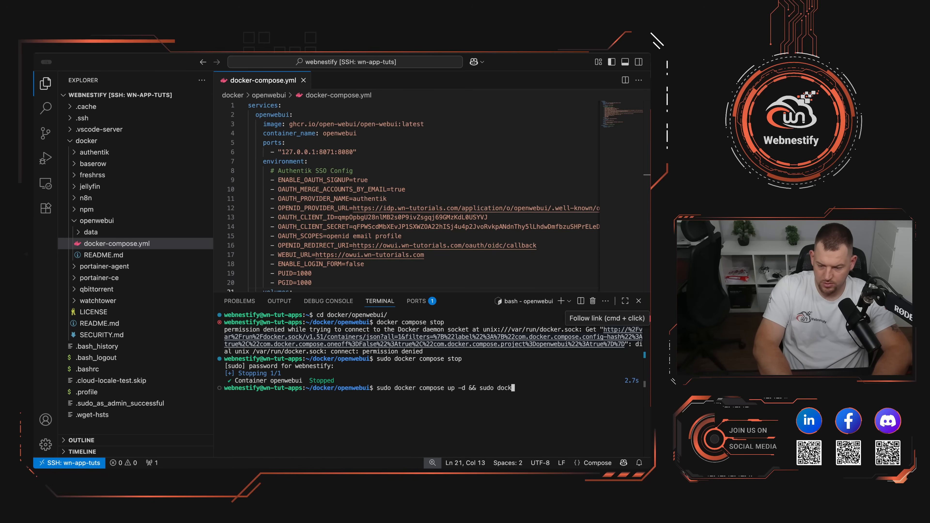
{"action": "type", "text": "er compose logs -f"}
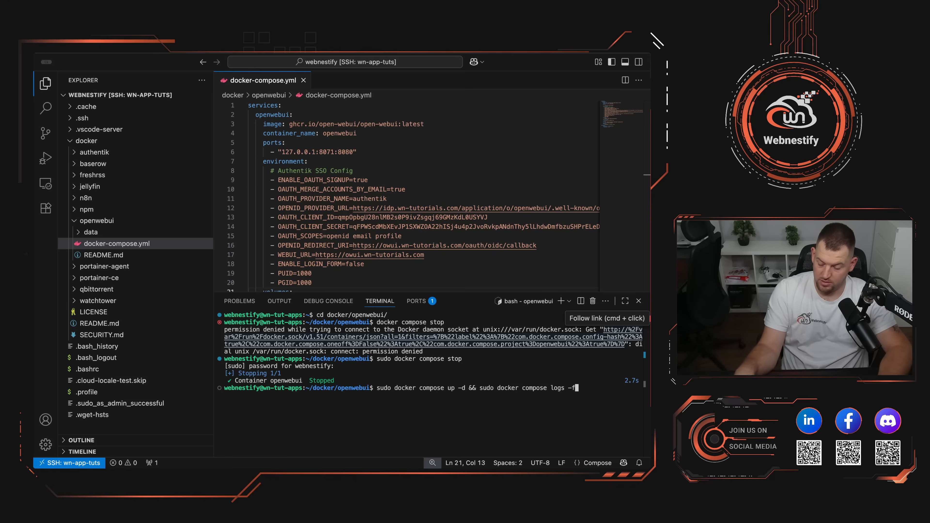
{"action": "key", "text": "Return"}
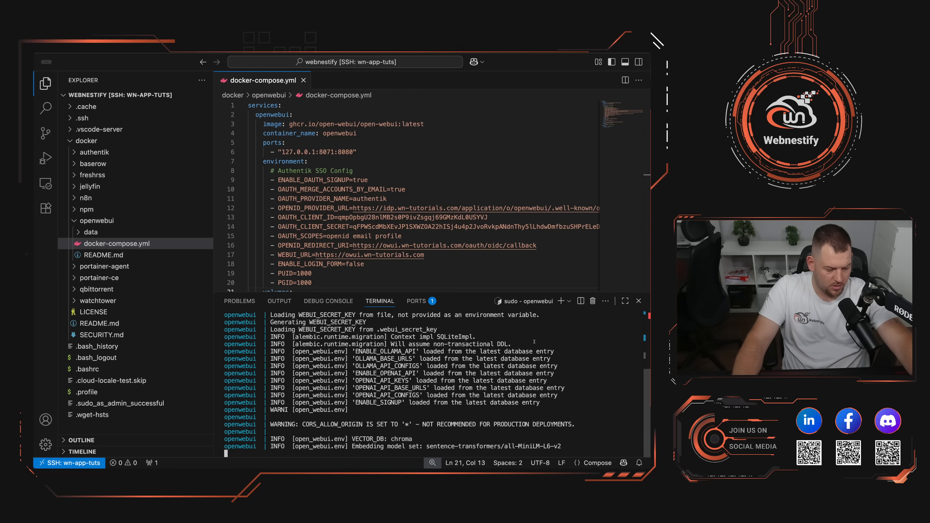
- Switch to the browser, open owui.wn-tutorials.com in a new tab and sign in to Open WebUI with authentik
{"action": "key", "text": "super+Tab"}
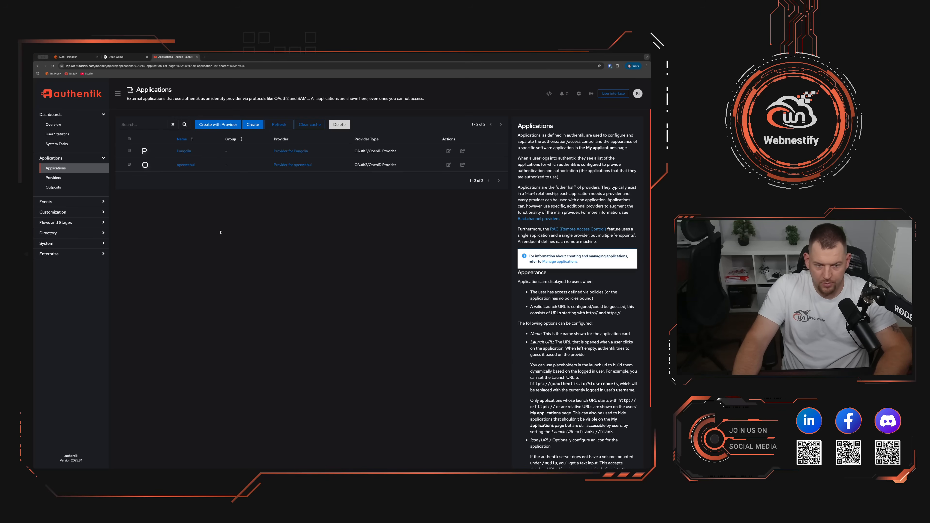
{"action": "key", "text": "ctrl+t"}
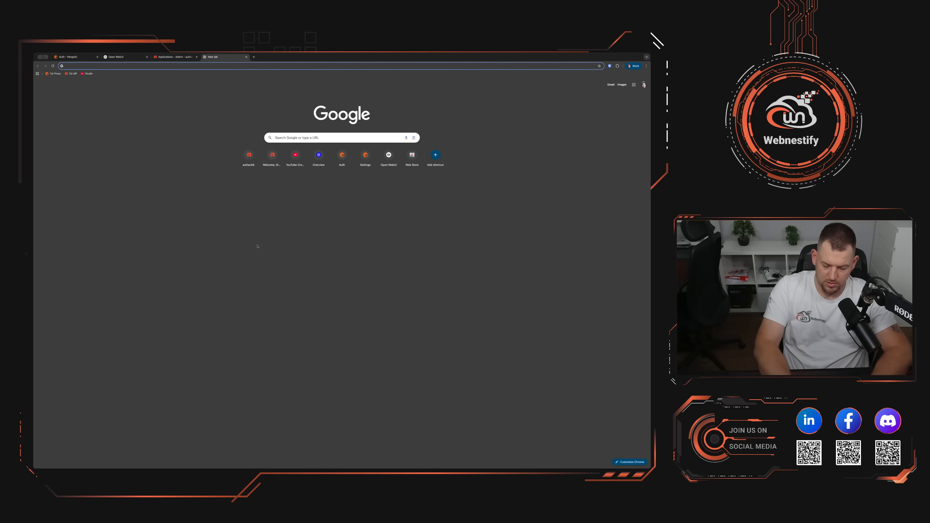
{"action": "type", "text": "ow"}
{"action": "key", "text": "Return"}
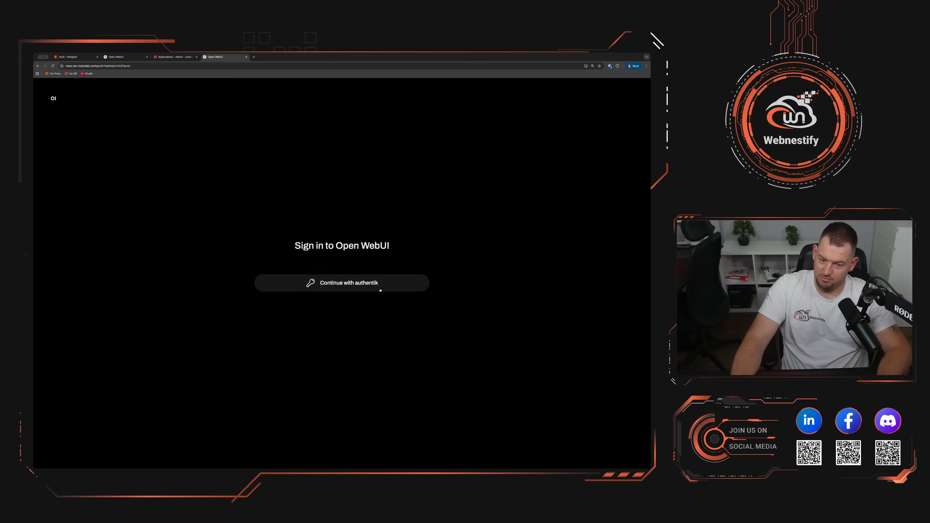
{"action": "left_click", "coordinate": [373, 284]}
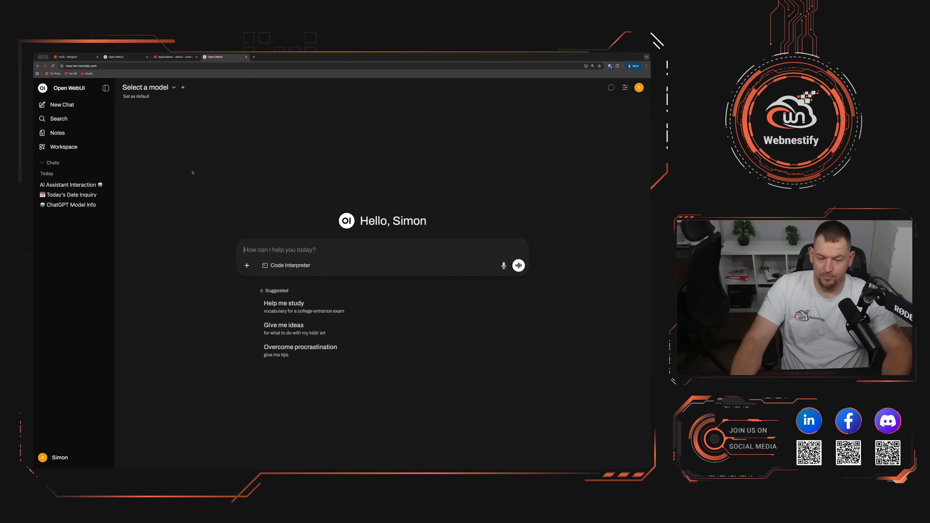
- Sign out of Open WebUI and log out of authentik in both open tabs
{"action": "left_click", "coordinate": [639, 88]}
{"action": "left_click", "coordinate": [607, 199]}
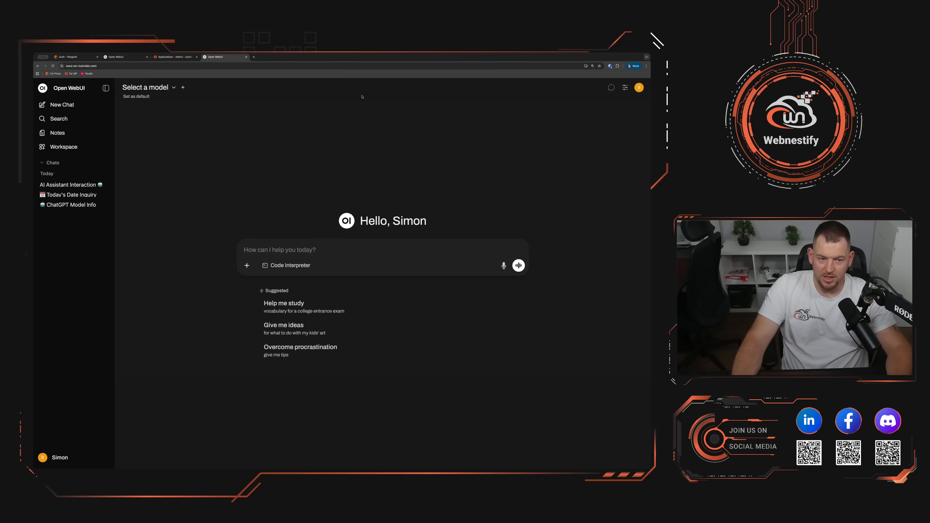
{"action": "left_click", "coordinate": [175, 57]}
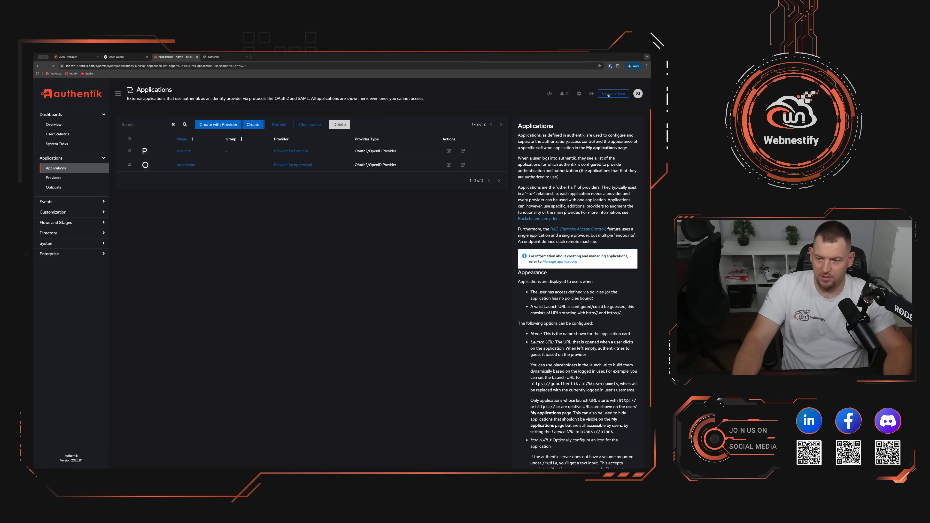
{"action": "left_click", "coordinate": [592, 93]}
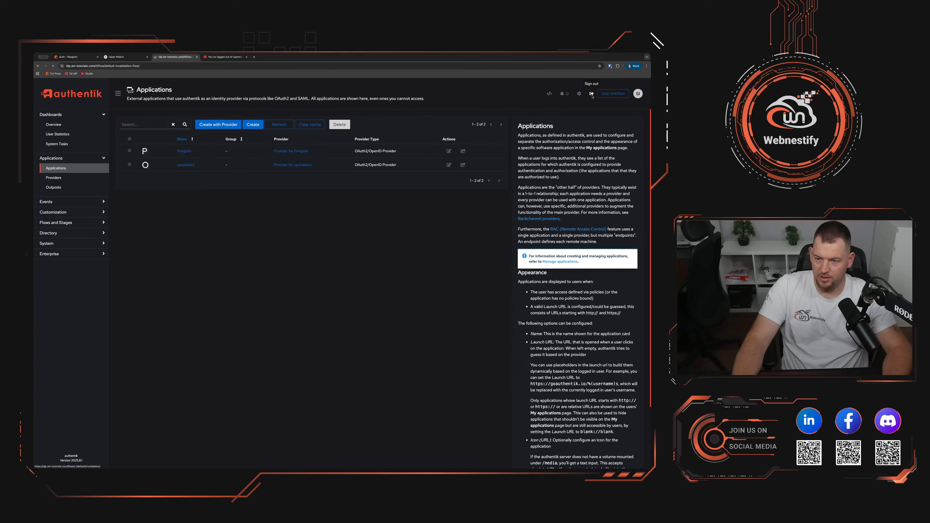
{"action": "left_click", "coordinate": [223, 58]}
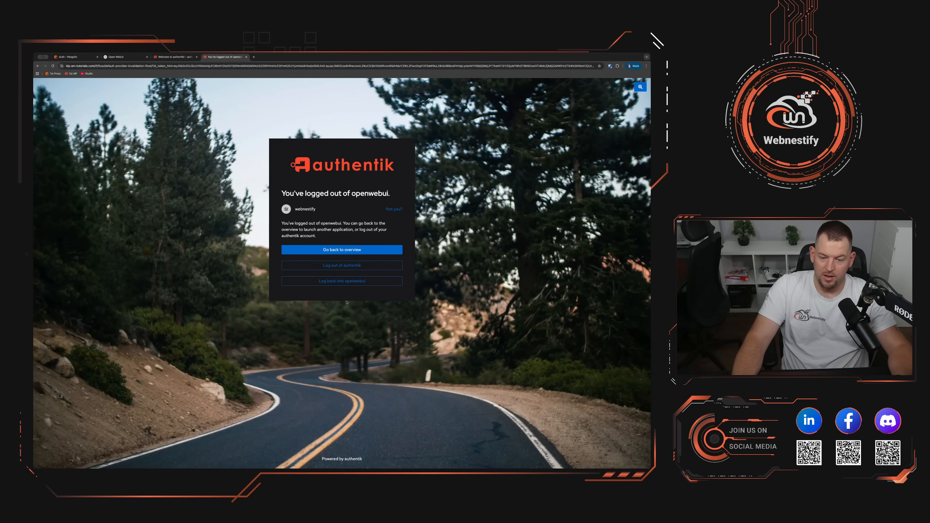
{"action": "left_click", "coordinate": [355, 268]}
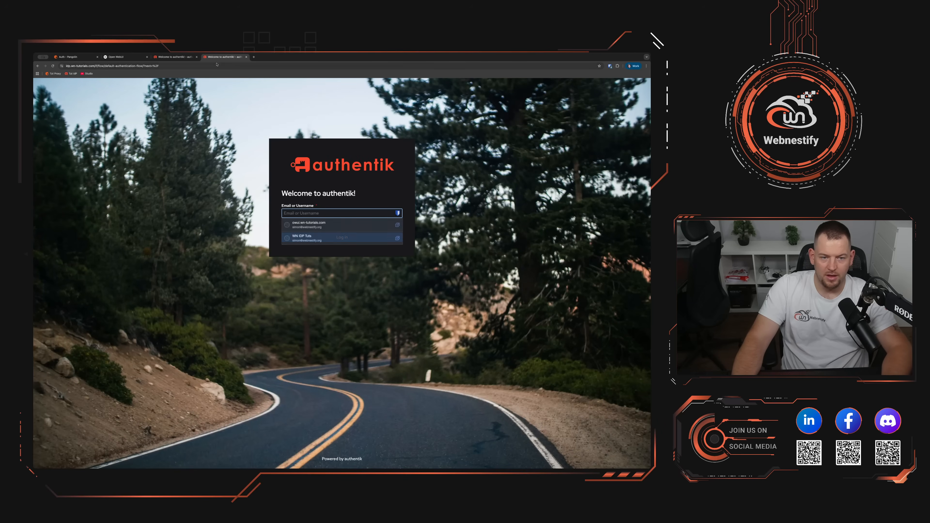
- Load owui.wn-tutorials.com in the current tab and continue the sign-in with authentik
{"action": "left_click", "coordinate": [229, 66]}
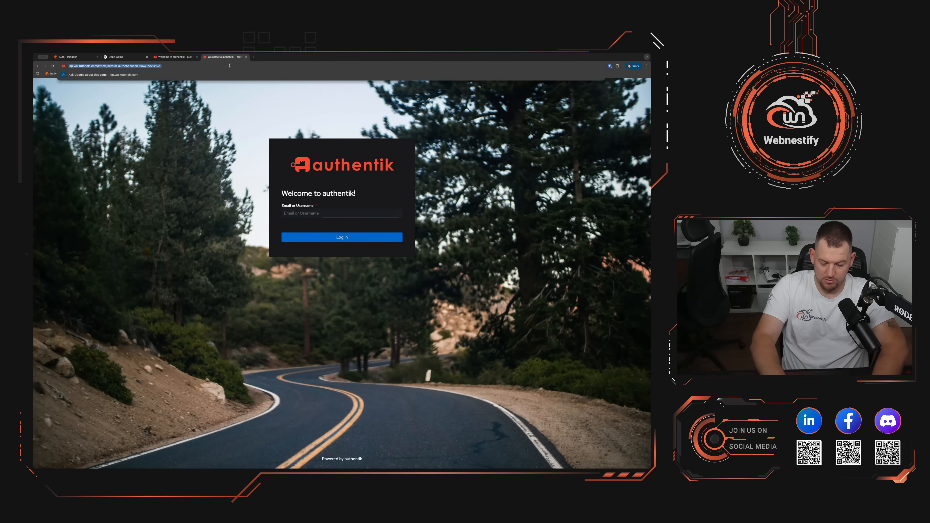
{"action": "type", "text": "owui.wn-tutorials.com"}
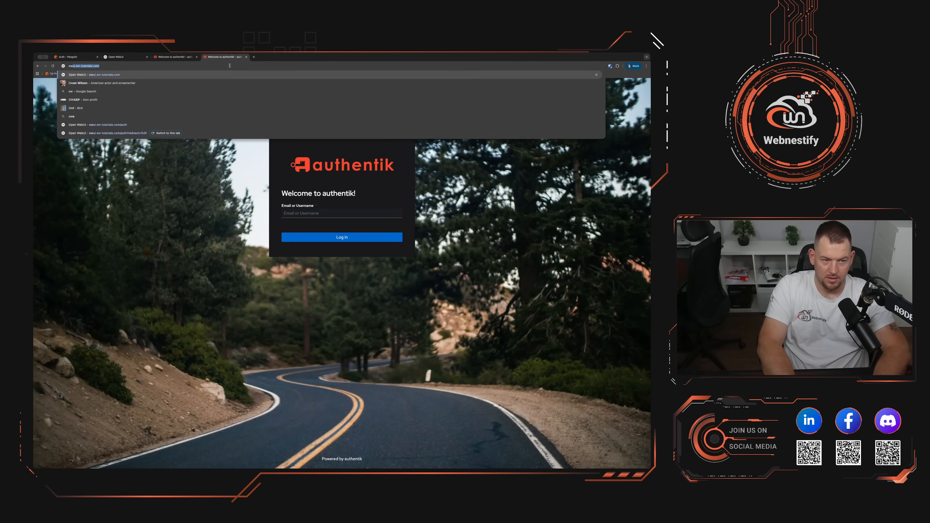
{"action": "key", "text": "Return"}
{"action": "left_click", "coordinate": [357, 283]}
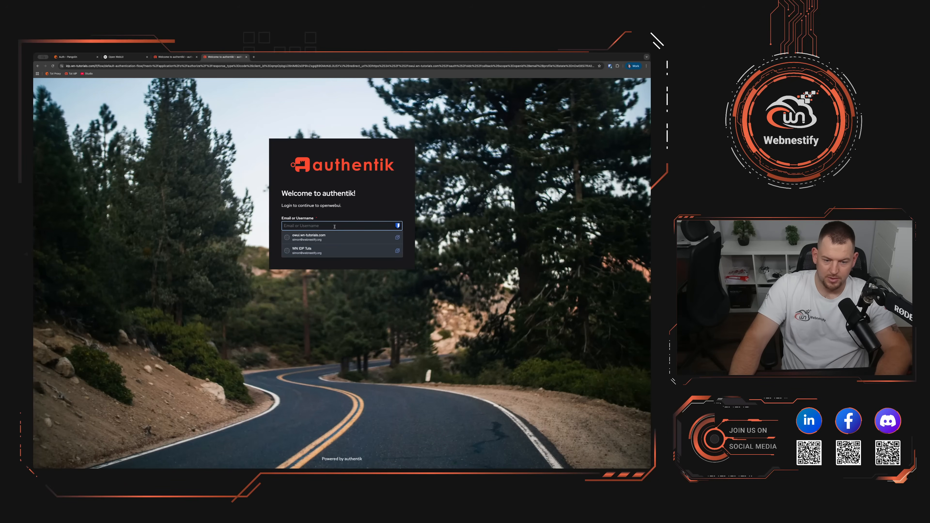
- Log in to authentik with the saved account, filling the account password from the WN IDP Tuts entry
{"action": "left_click", "coordinate": [331, 236]}
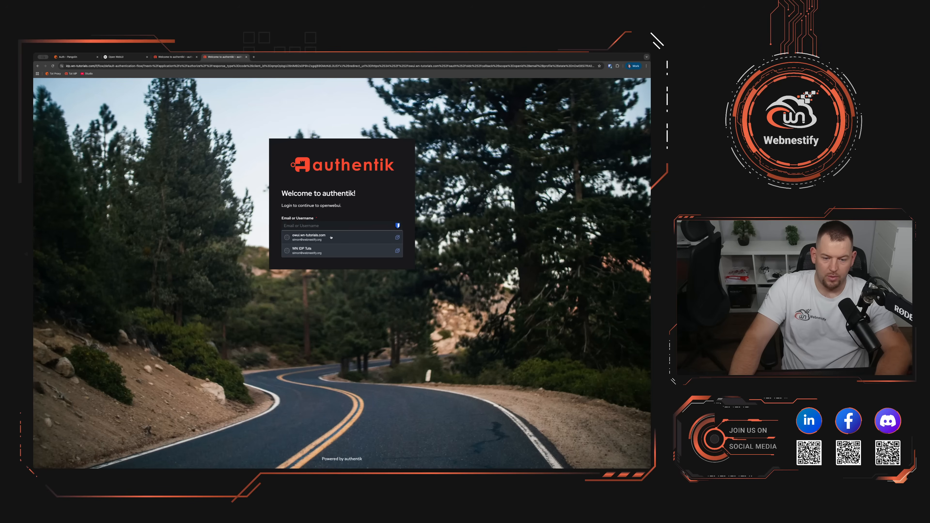
{"action": "left_click", "coordinate": [348, 250]}
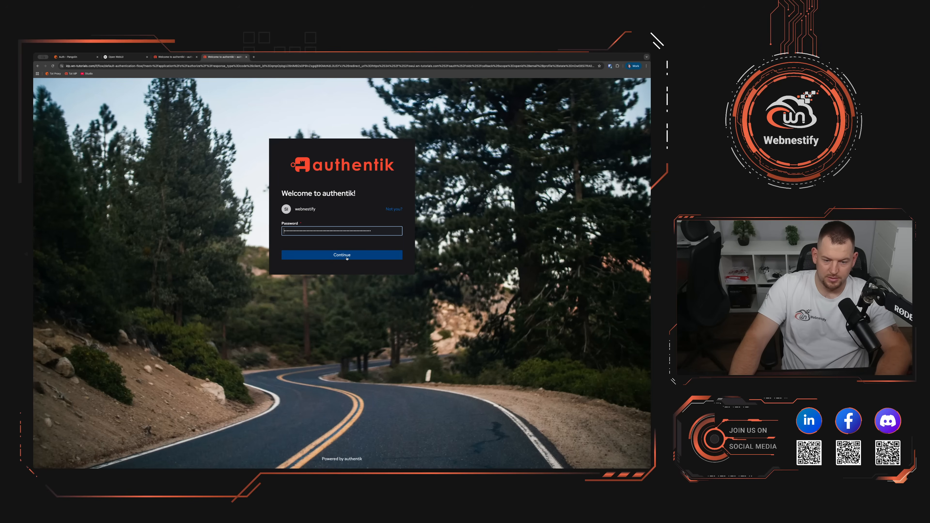
{"action": "double_click", "coordinate": [371, 231]}
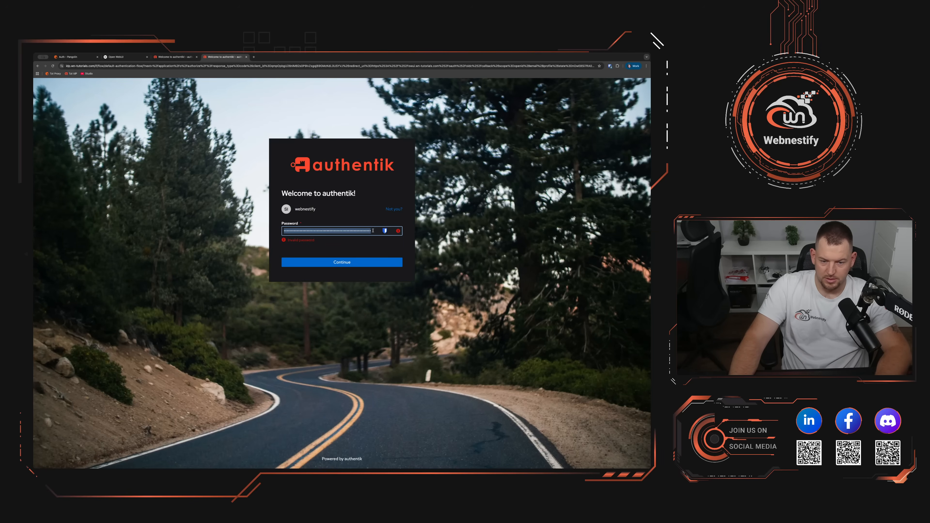
{"action": "key", "text": "BackSpace"}
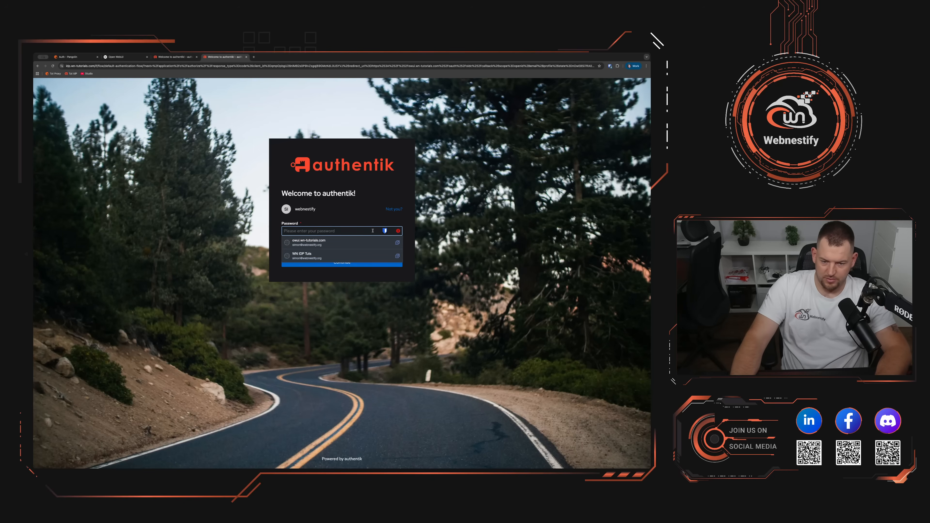
{"action": "left_click", "coordinate": [348, 256]}
{"action": "left_click", "coordinate": [350, 262]}
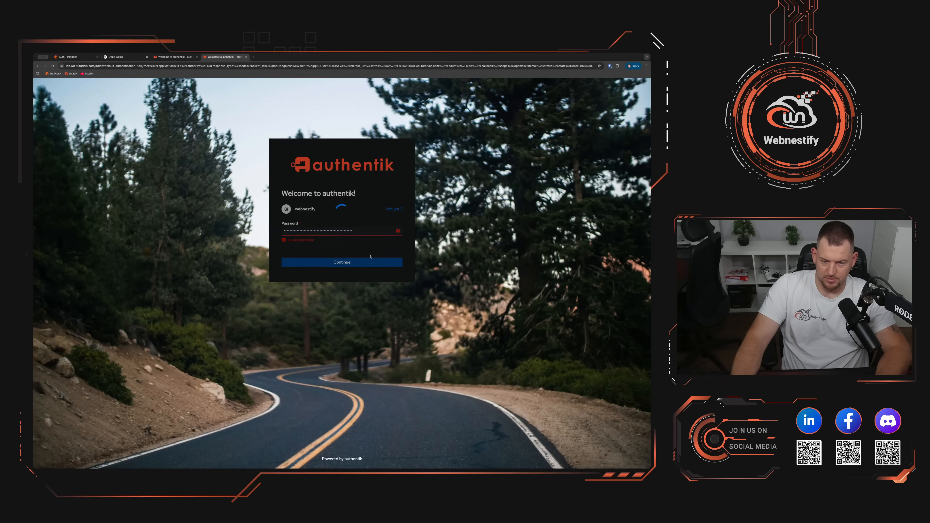